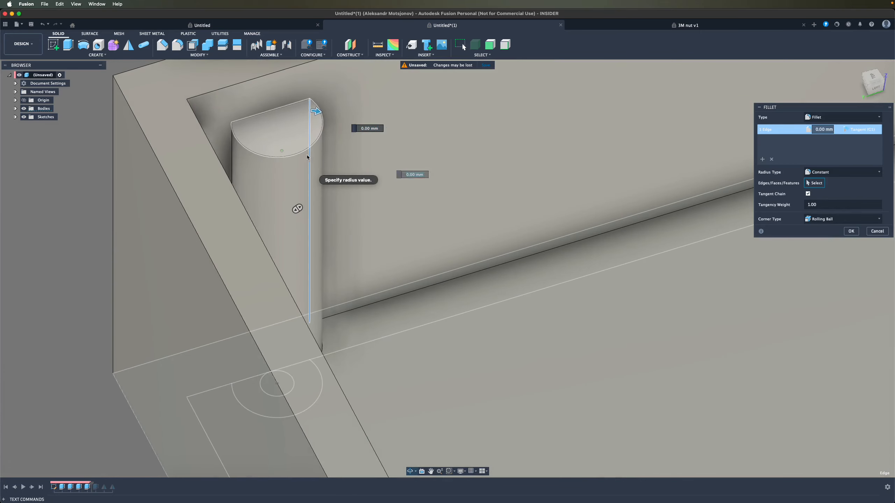
Step: Fillet the two vertical edges where the corner screw post meets the box wall with a 3 mm radius
left_click(229, 142)
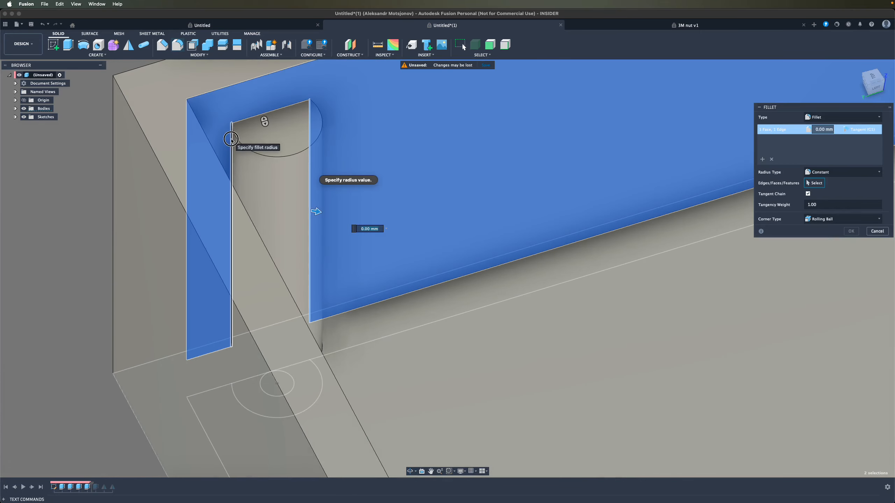
left_click(226, 144)
left_click_drag(226, 144, 211, 152)
middle_click_drag(288, 128, 272, 180, "shift")
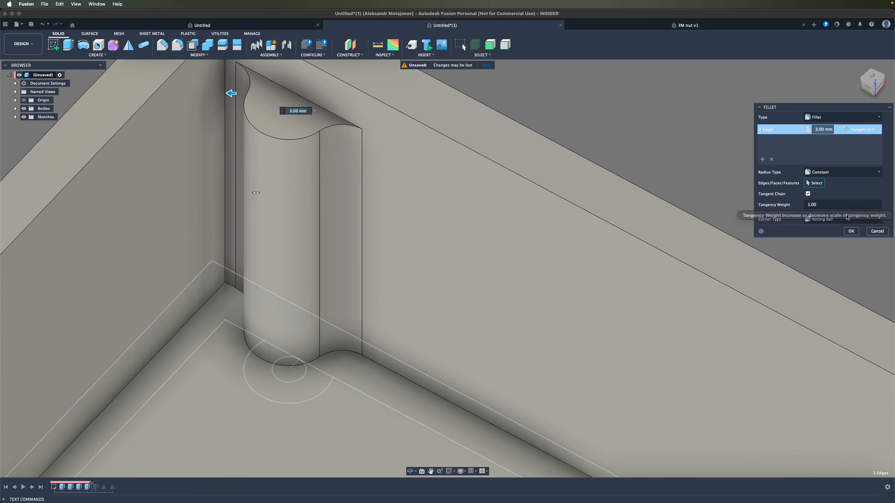
left_click(851, 231)
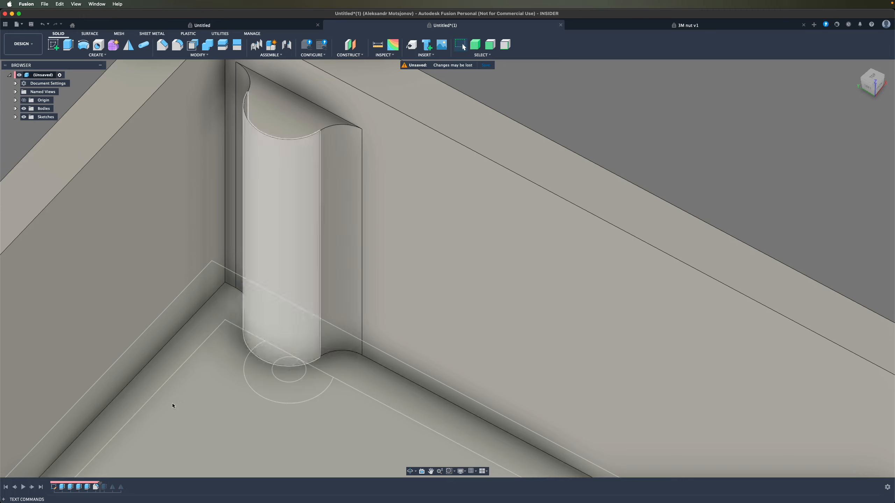
Step: Roll the timeline forward to the first mirror and add the screw post's two fillet faces to its mirrored objects
scroll(278, 352, "down", 8)
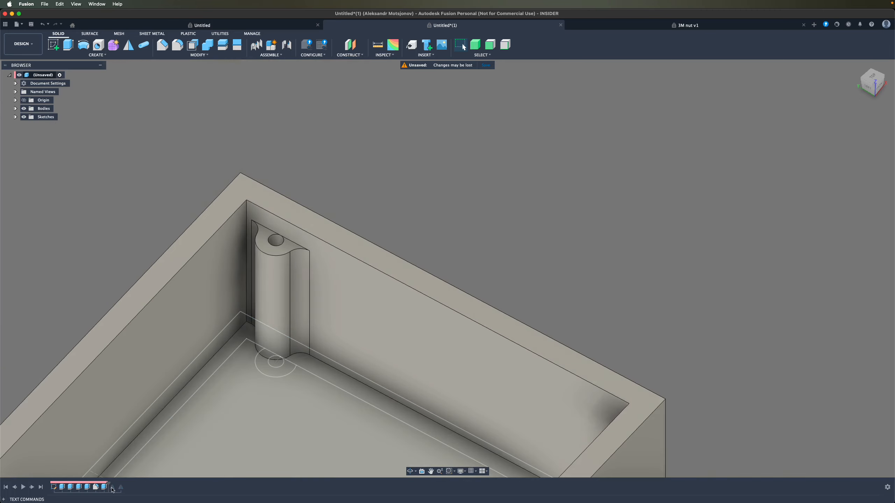
left_click_drag(108, 483, 117, 483)
scroll(422, 390, "down", 2)
middle_click_drag(409, 415, 412, 294)
double_click(113, 486)
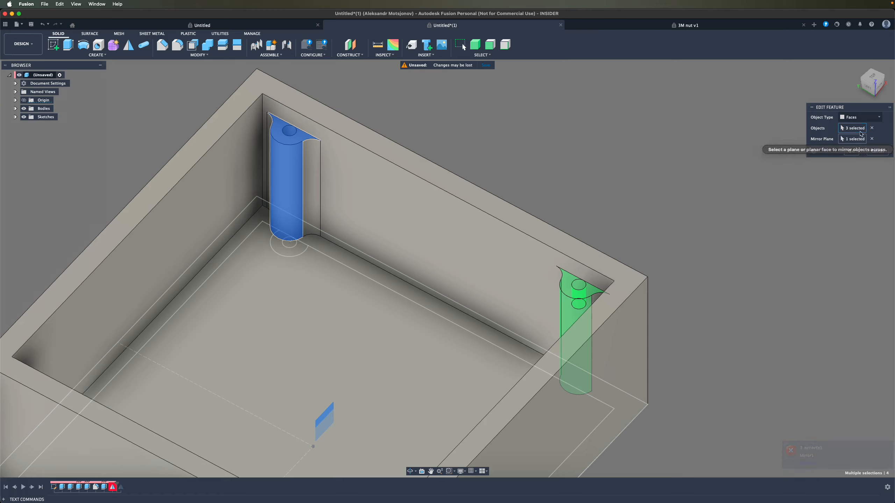
left_click(313, 157)
middle_click_drag(312, 156, 274, 163, "shift")
left_click(274, 163)
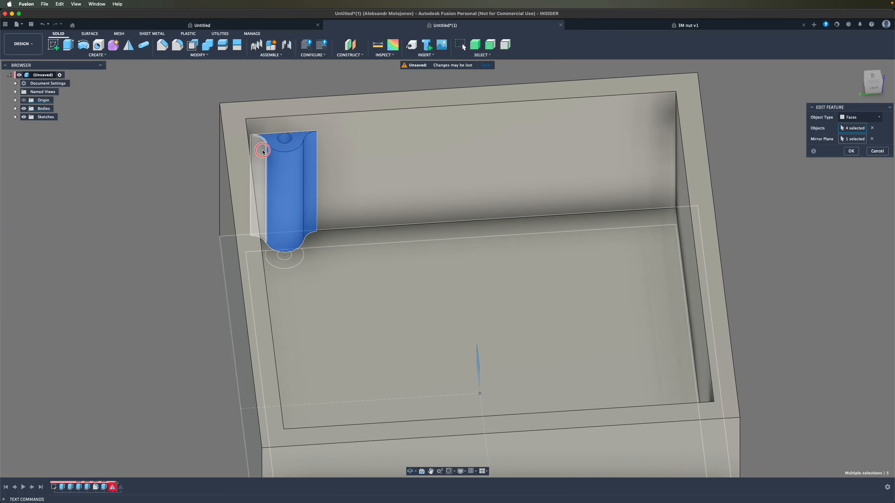
left_click(851, 151)
Step: Advance the timeline one feature to include the second mirror of the screw posts
middle_click_drag(553, 181, 158, 330, "shift")
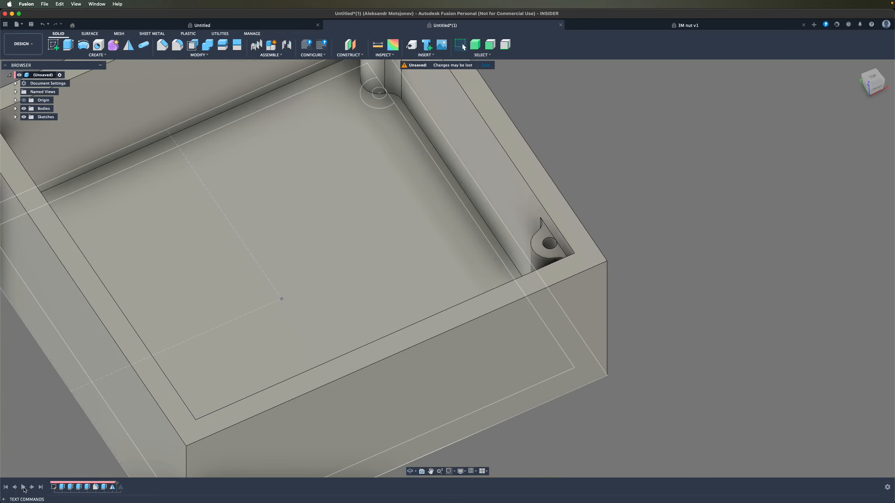
left_click(32, 488)
mouse_move(304, 290)
middle_mouse_down("shift")
mouse_move(292, 317)
mouse_move(215, 299)
mouse_move(345, 353)
mouse_move(335, 325)
mouse_move(366, 325)
mouse_move(414, 279)
mouse_move(310, 337)
mouse_move(279, 313)
mouse_move(295, 282)
mouse_move(226, 234)
mouse_move(260, 247)
mouse_move(256, 254)
mouse_move(259, 237)
mouse_move(276, 234)
middle_mouse_up("shift")
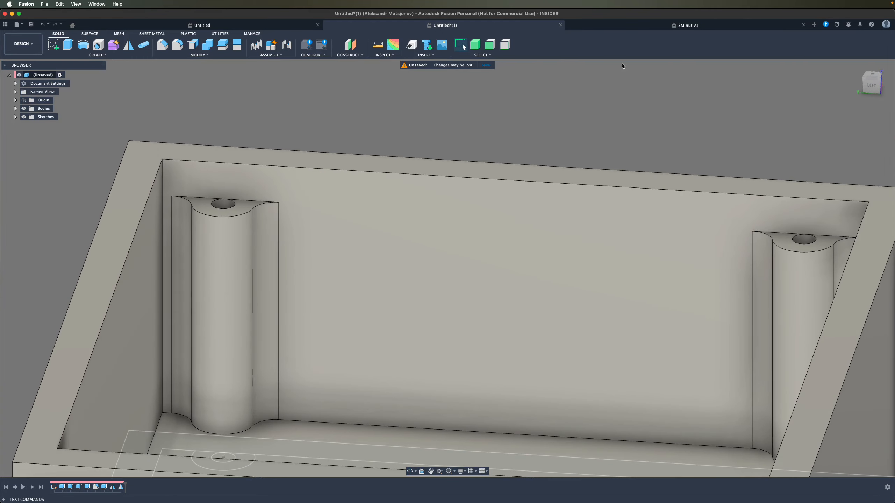
Step: Switch to the 3M nut v1 document and measure the distance between two opposite flats of the nut
left_click(673, 27)
middle_click_drag(394, 151, 391, 261, "shift")
left_click(394, 259)
middle_click_drag(324, 224, 369, 214, "shift")
left_click(283, 257, "shift")
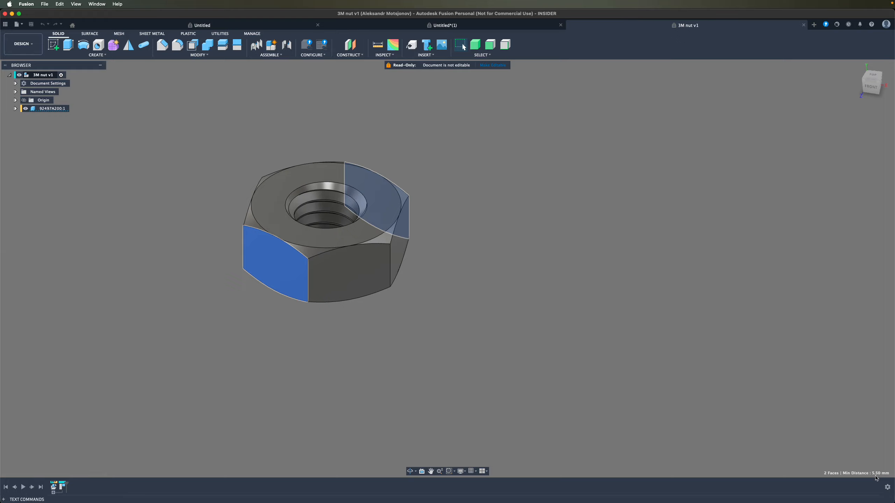
Step: Return to the unsaved box design and start a sketch on the top face of the corner screw post
left_click(447, 25)
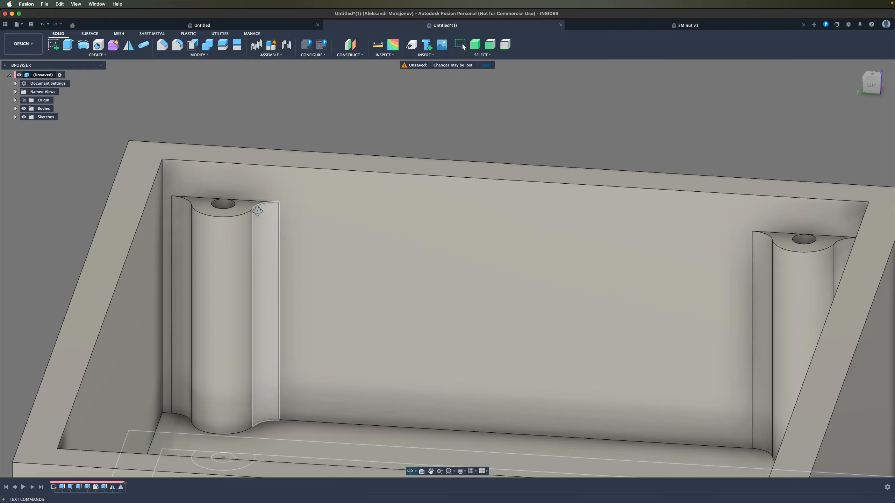
scroll(240, 212, "up", 5)
left_click(233, 205)
left_click(54, 45)
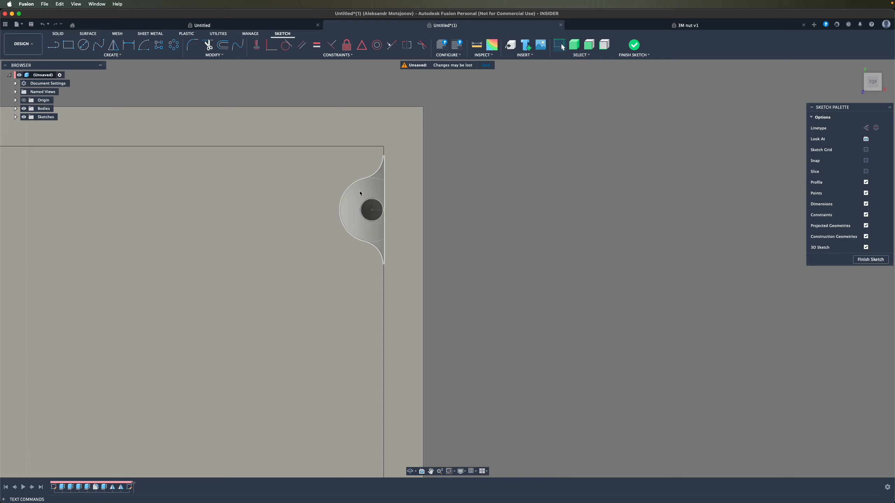
left_click(120, 56)
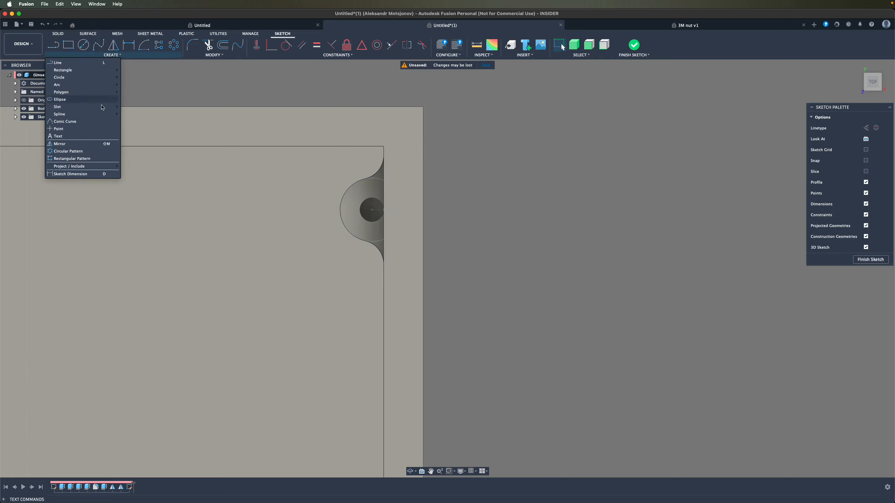
mouse_move(92, 92)
left_click(132, 94)
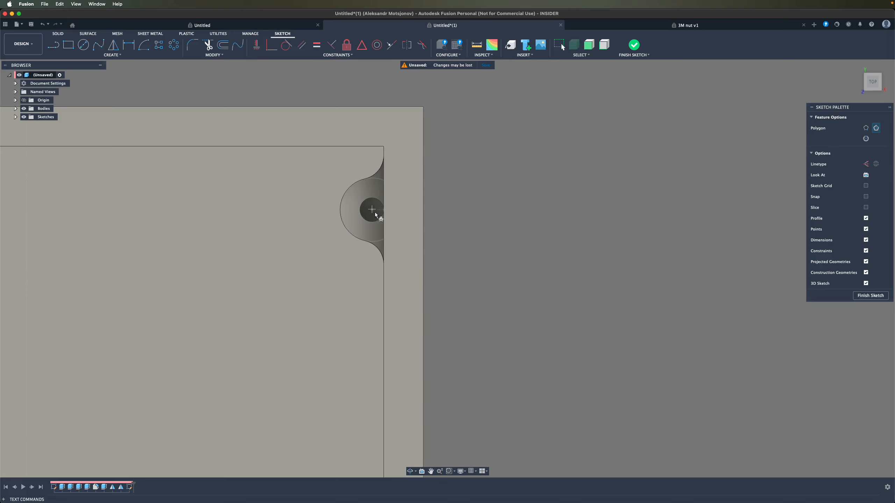
Step: Project the screw hole's circular edge into the sketch and look straight down at the post from the top
key("p")
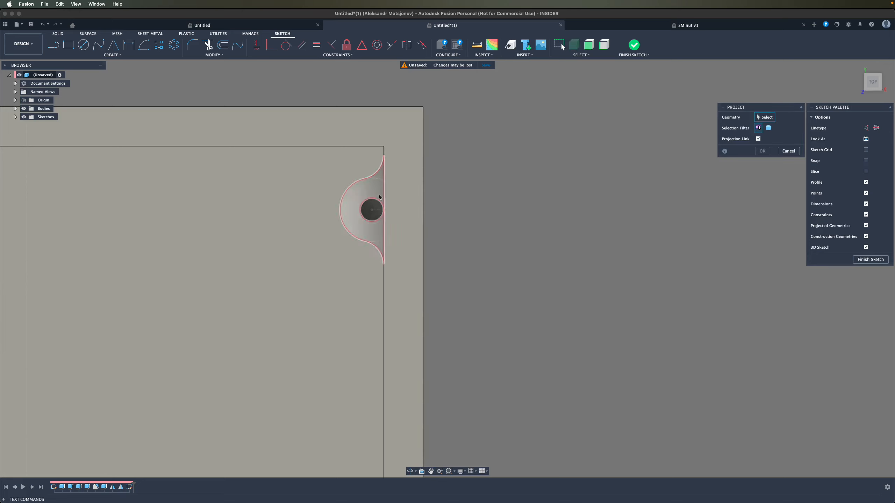
left_click(130, 55)
mouse_move(78, 167)
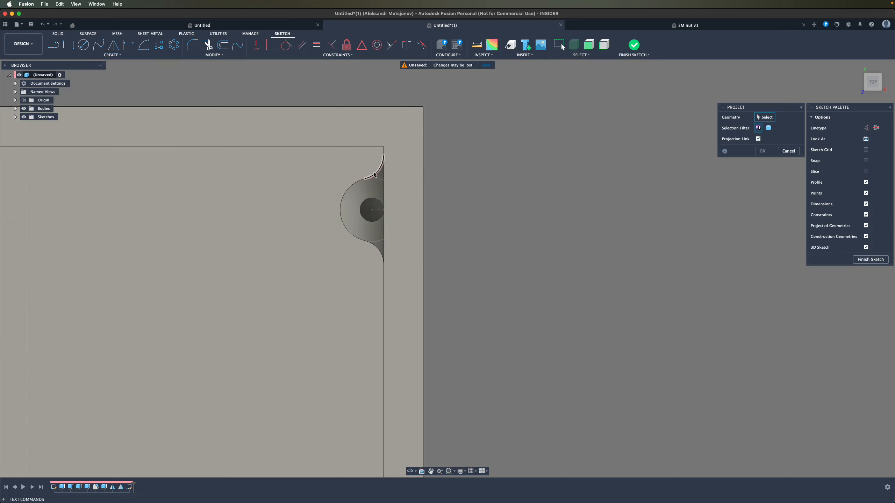
left_click(366, 208)
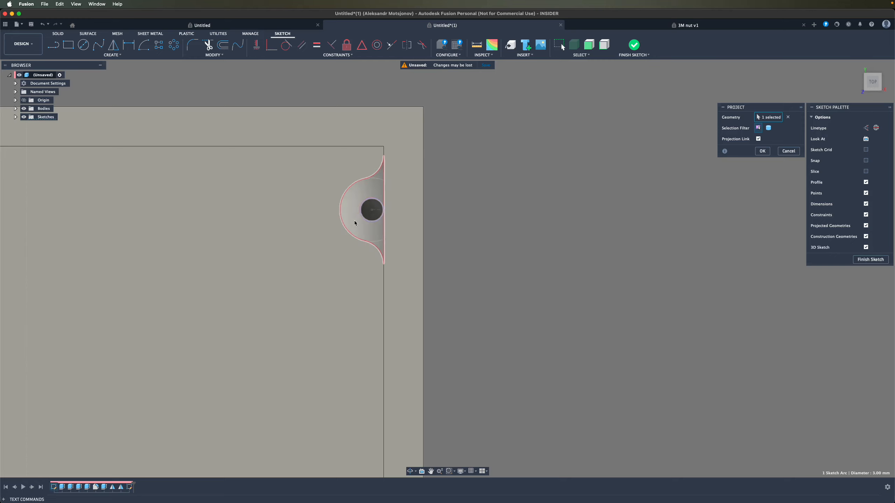
mouse_move(366, 209)
middle_mouse_down("shift")
mouse_move(387, 198)
mouse_move(376, 219)
middle_mouse_up("shift")
scroll(362, 212, "up", 6)
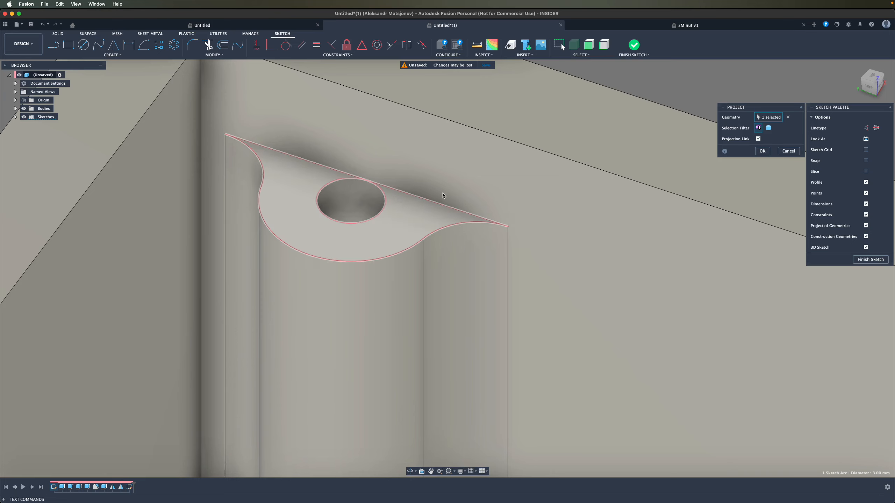
left_click(23, 108)
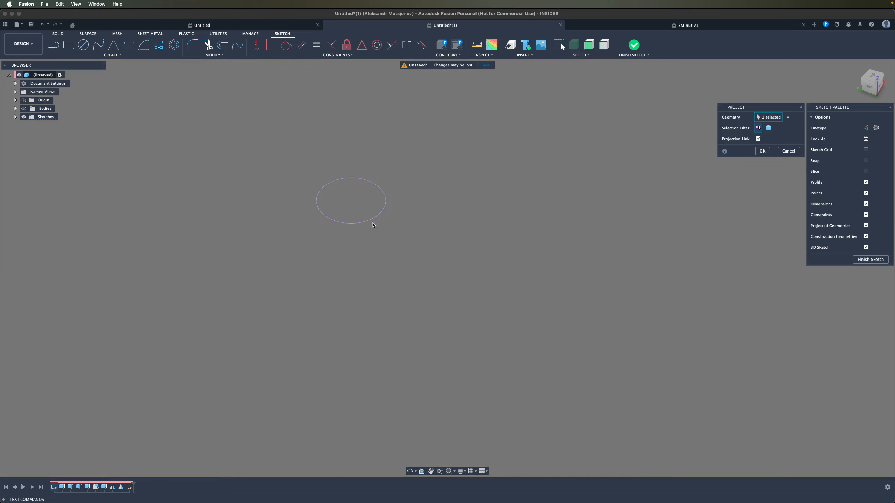
left_click(23, 108)
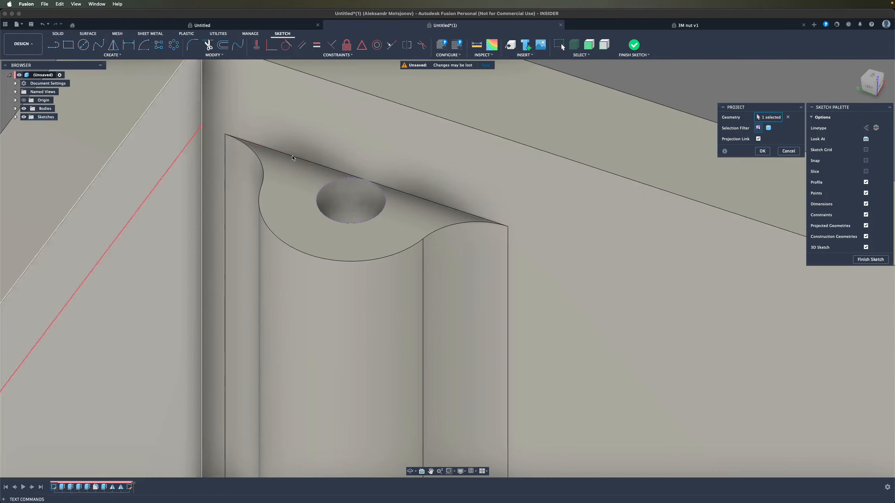
middle_click_drag(298, 189, 381, 194, "shift")
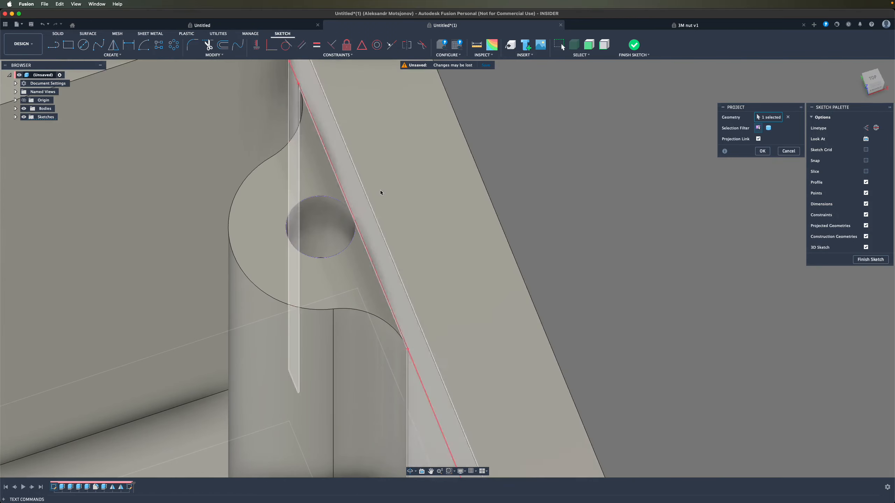
left_click(874, 80)
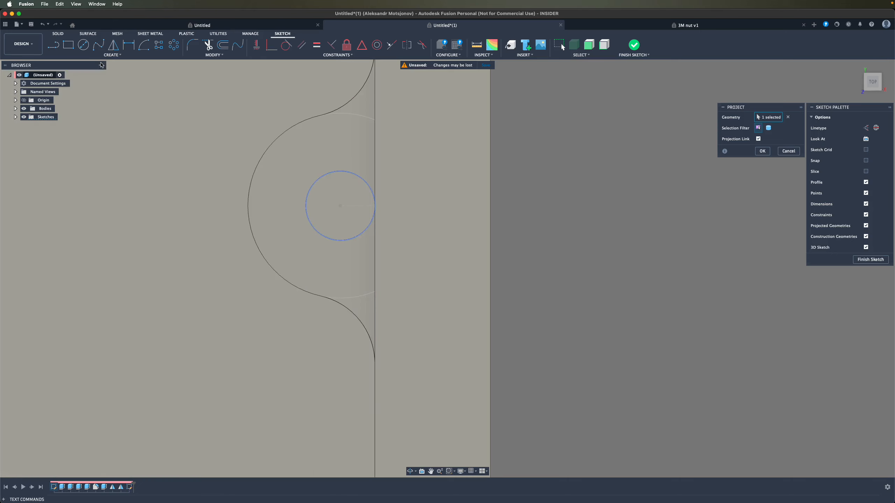
Step: Sketch a circumscribed six-sided polygon centred on the screw hole, with sides about 3.5 mm long
left_click(112, 54)
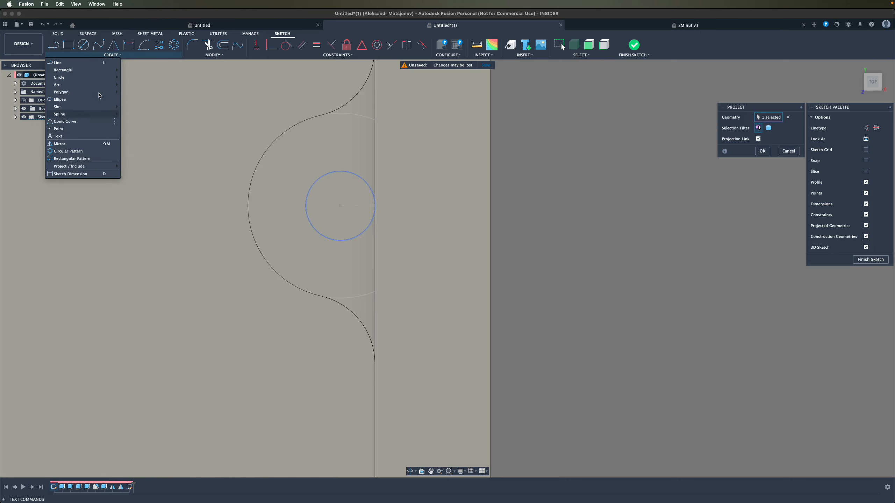
mouse_move(80, 93)
left_click(134, 92)
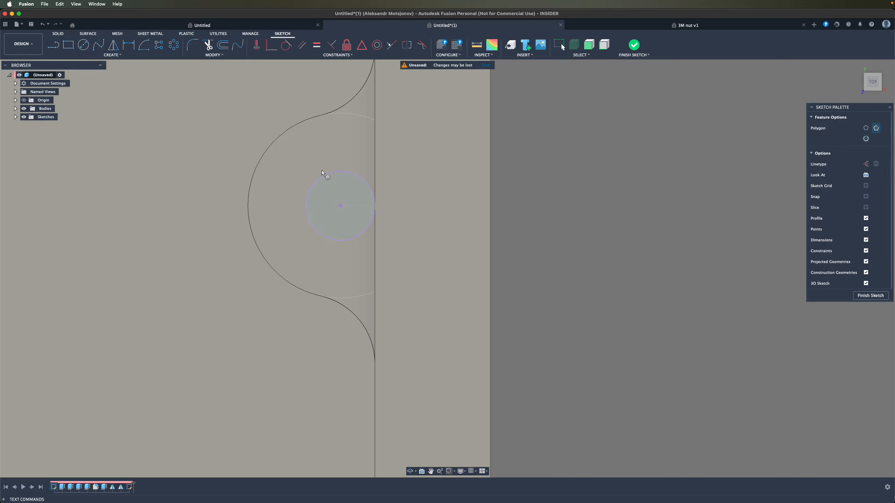
left_click(340, 205)
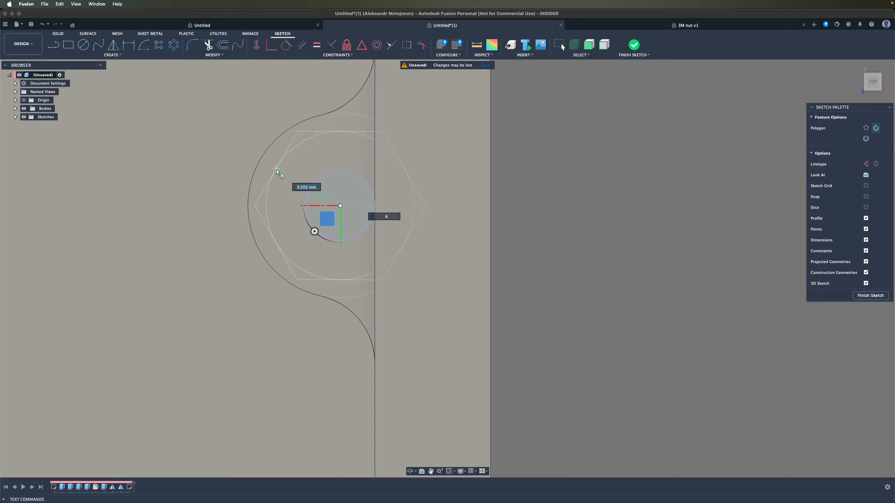
left_click(280, 170)
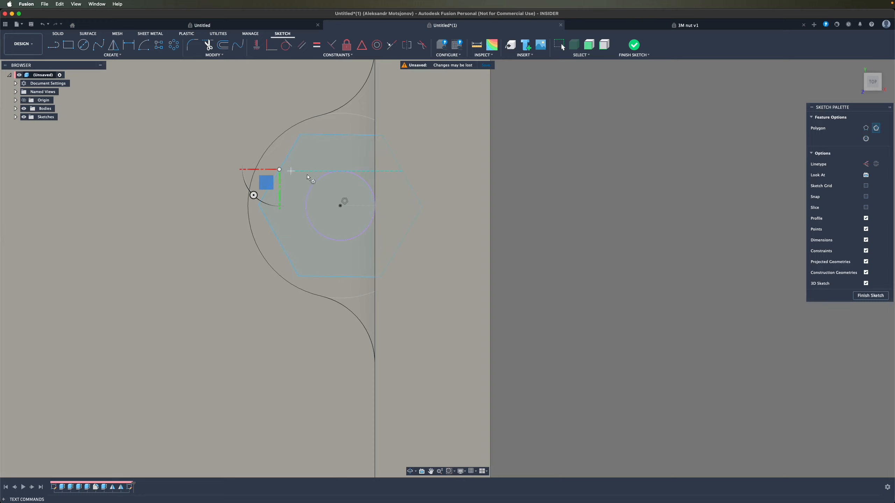
key("Escape")
Step: Constrain one hexagon side perpendicular to the wall as horizontal and set the distance between it and the opposite side to 5.5 mm
left_click(340, 135)
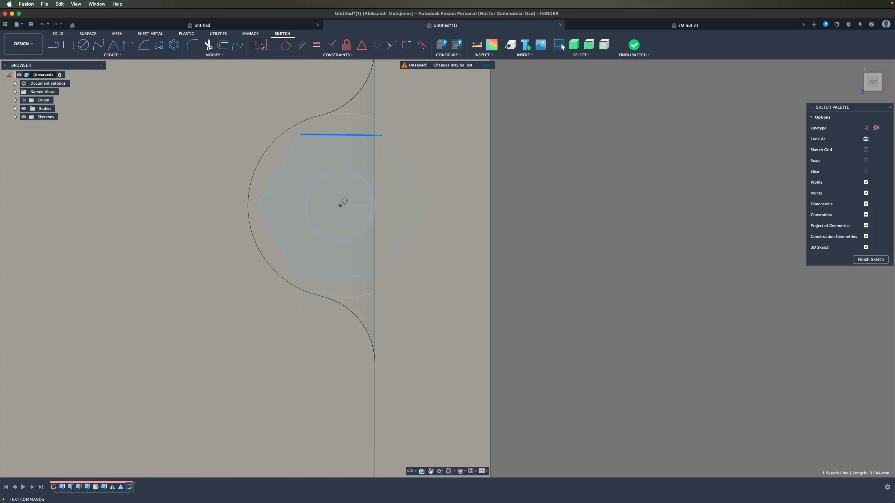
left_click(258, 47)
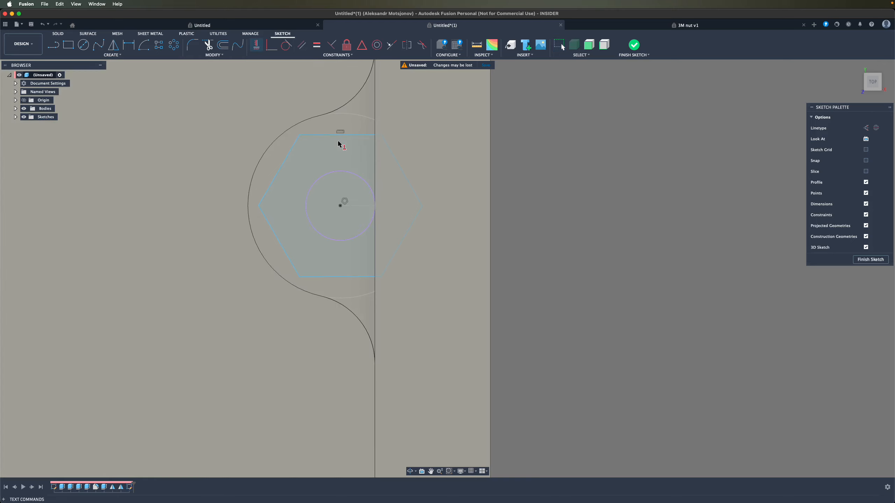
key("d")
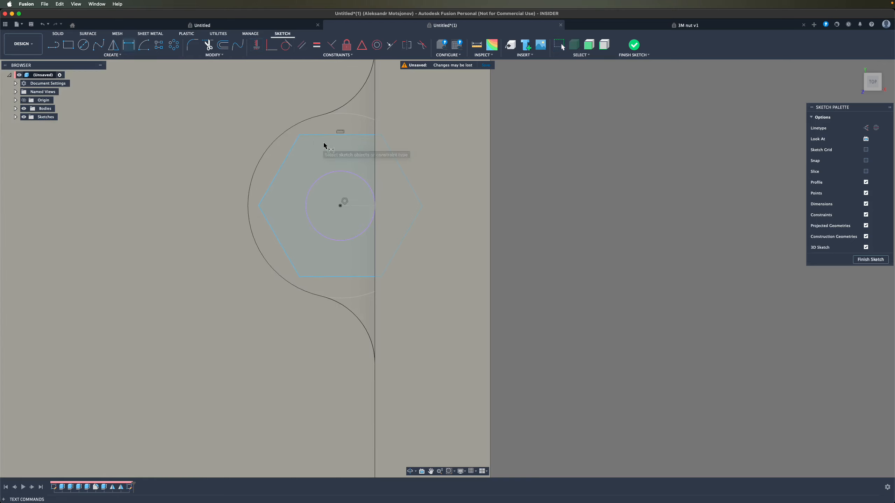
left_click(322, 135)
left_click(325, 276)
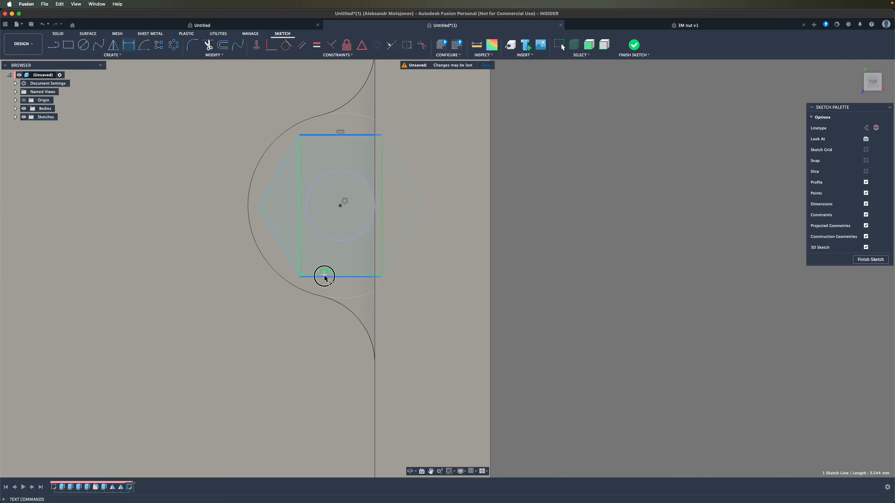
left_click(199, 204)
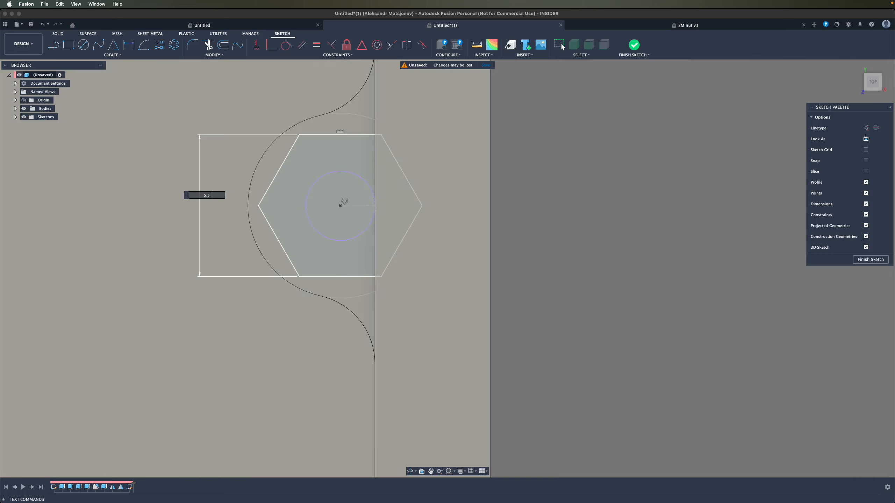
key("Return")
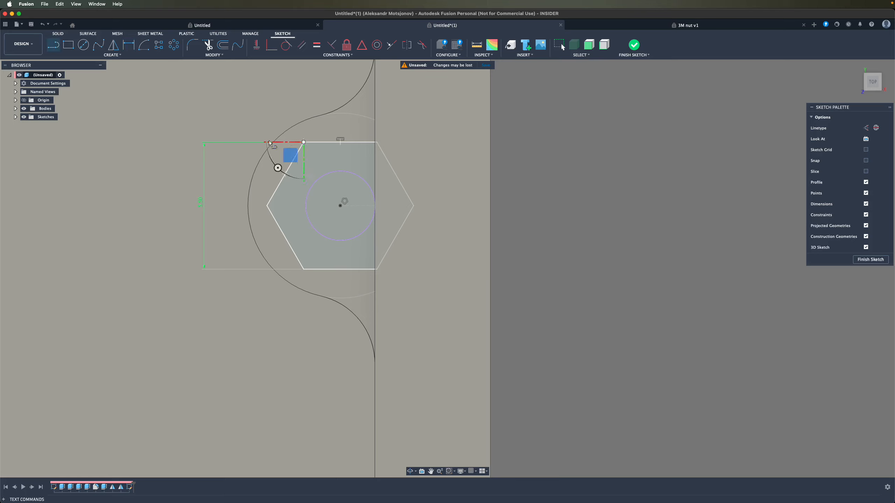
Step: Draw three lines extending the hexagon's two horizontal sides into a closed rectangular slot past the post's rounded front, and finish the sketch
left_click(114, 142)
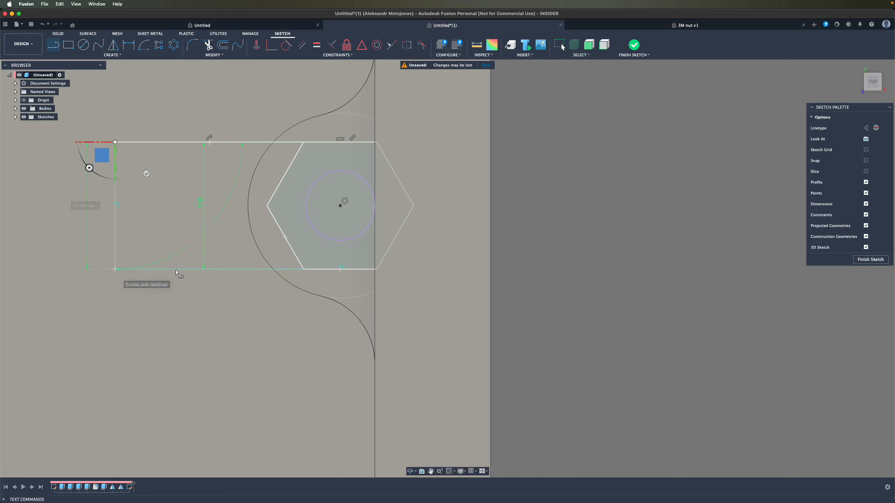
left_click(115, 269)
left_click(303, 269)
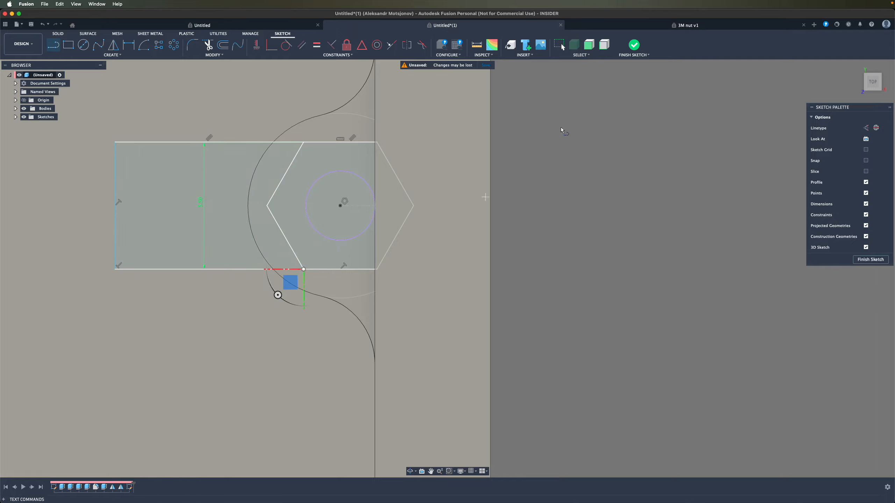
left_click(634, 45)
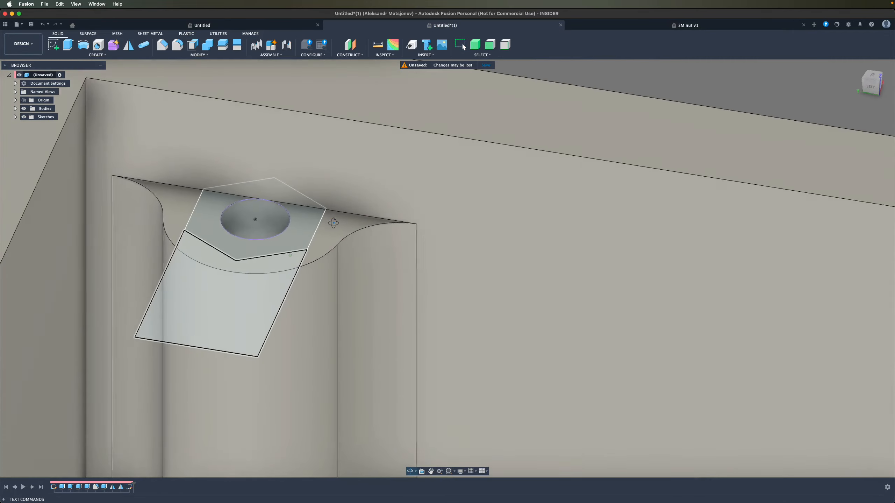
left_click(280, 235)
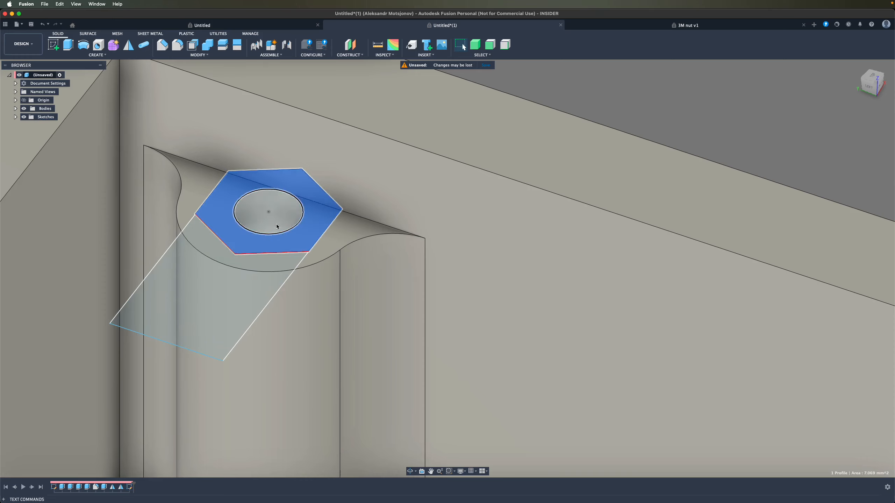
left_click(273, 247)
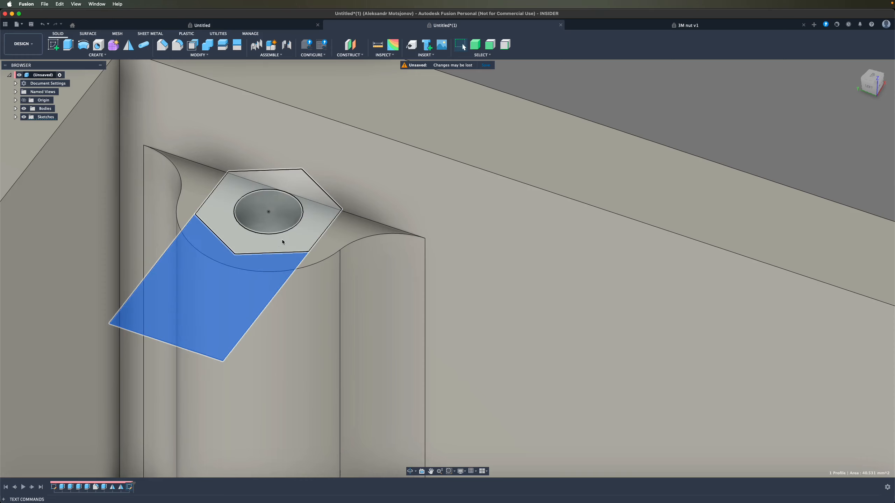
middle_click_drag(294, 243, 336, 226, "shift")
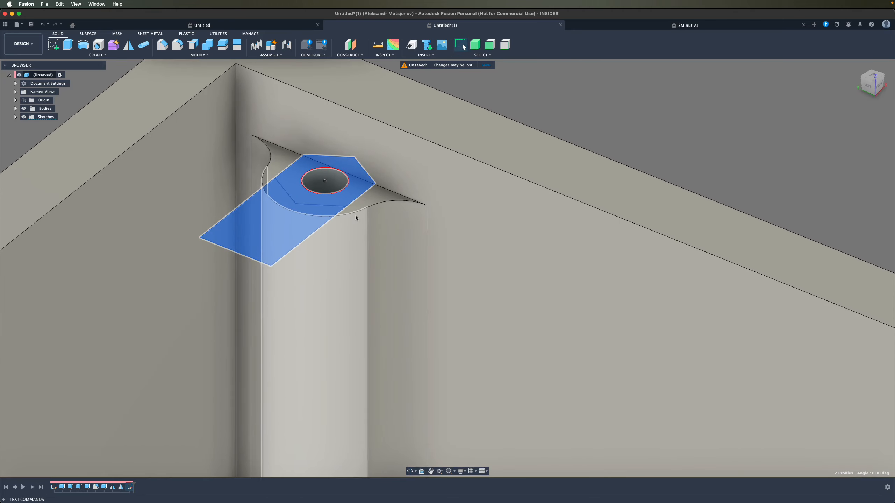
middle_click_drag(356, 215, 351, 248, "shift")
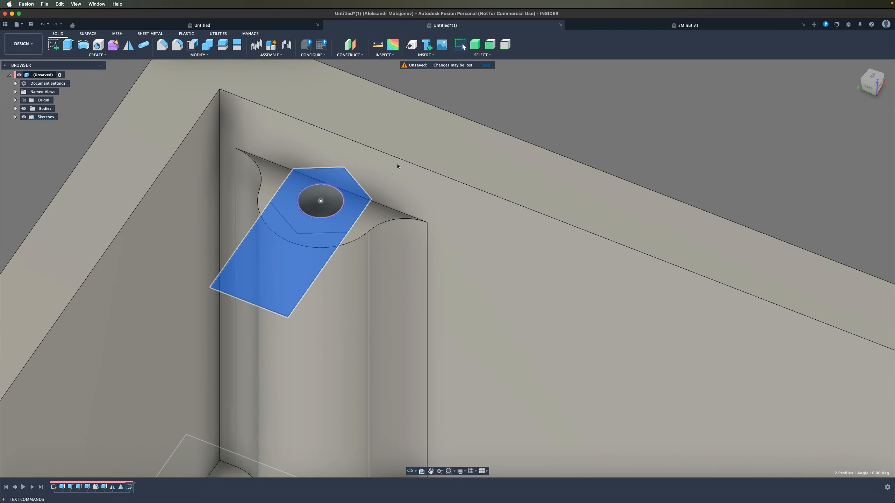
key("Escape")
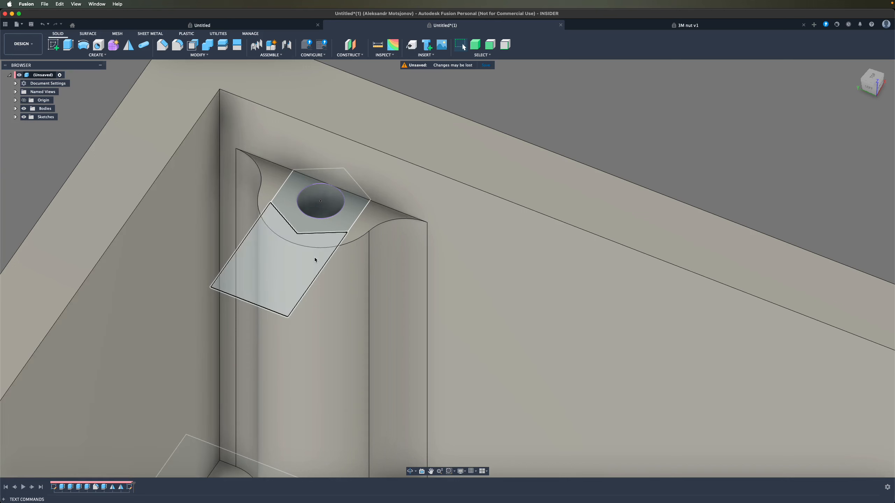
Step: Extrude the hexagon, insertion slot and screw hole profiles -2.5 mm down into the post as a cut
left_click(356, 213)
left_click(313, 248, "shift")
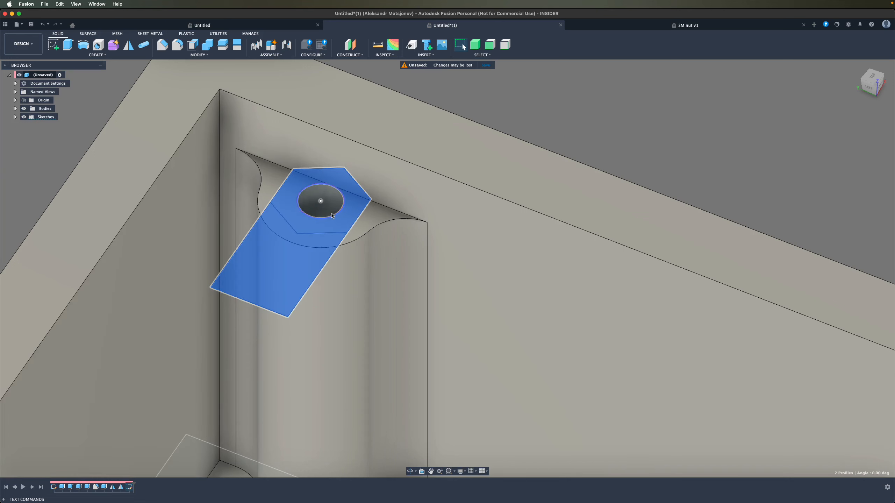
left_click(329, 211, "shift")
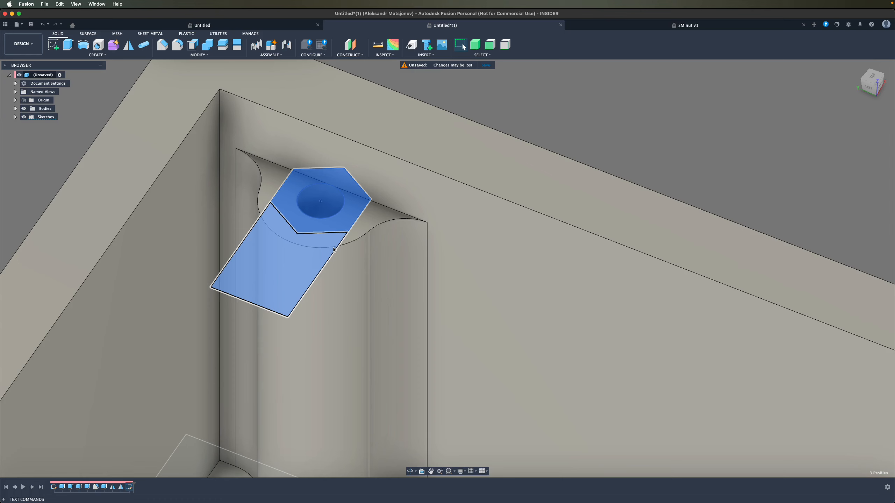
key("e")
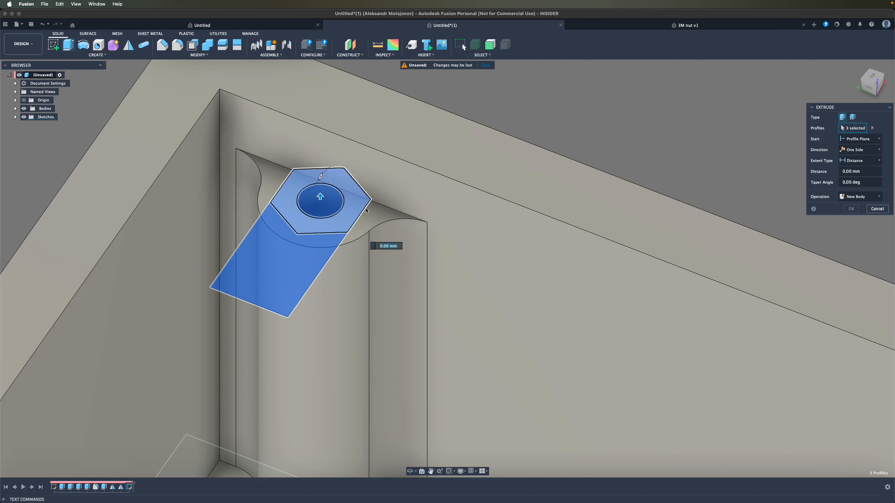
left_click_drag(320, 196, 320, 233)
middle_click_drag(320, 232, 356, 190, "shift")
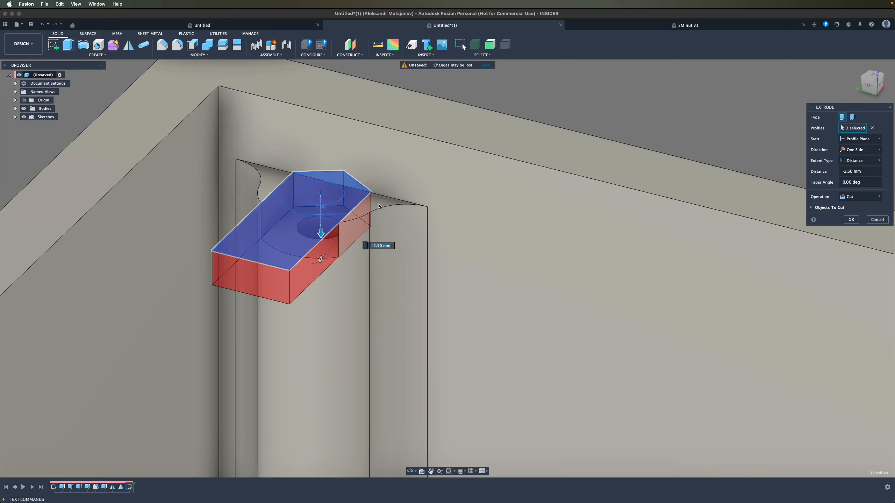
Step: Start the nut pocket cut at a -6 mm offset from the profile plane and complete the extrusion
left_click(861, 139)
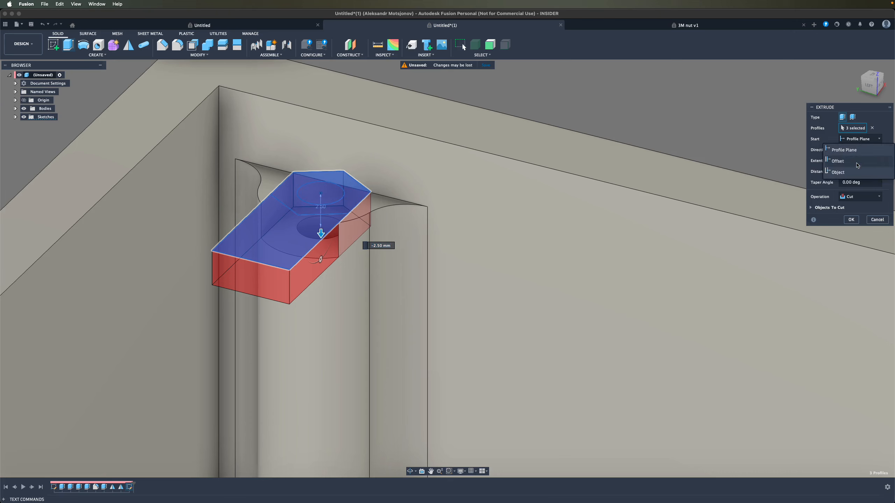
left_click(852, 162)
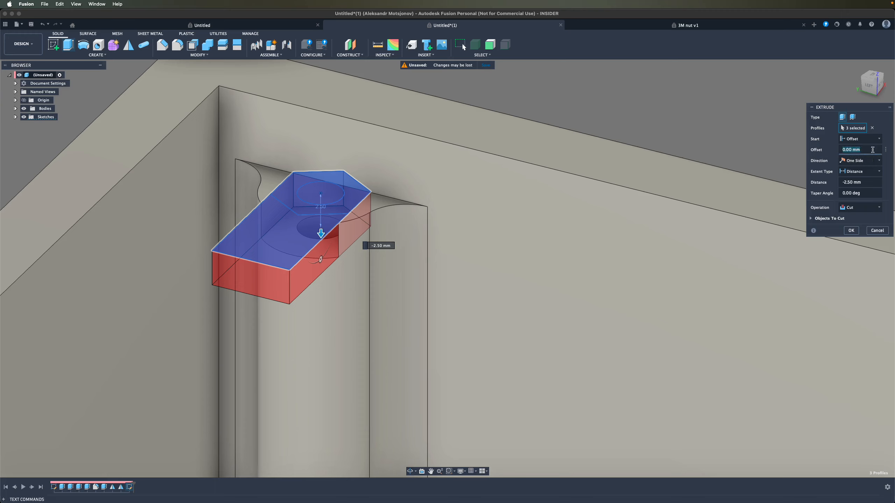
type("10")
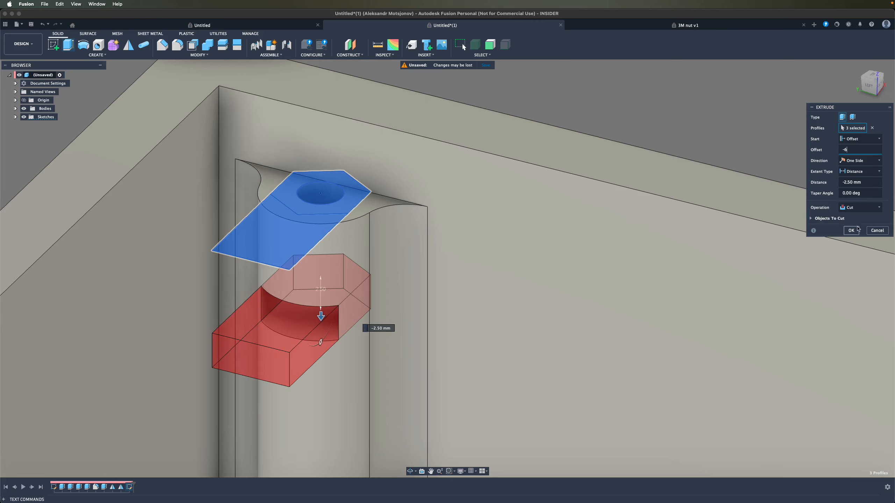
left_click(852, 231)
middle_click_drag(335, 236, 329, 305, "shift")
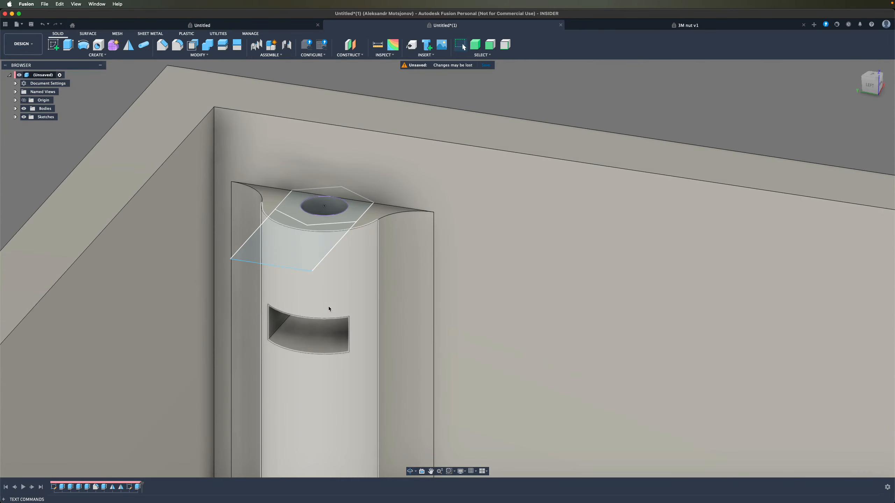
Step: Measure the nut's thickness between its two flat faces in the 3M nut document and compare it with the pocket cut's depth
left_click(637, 24)
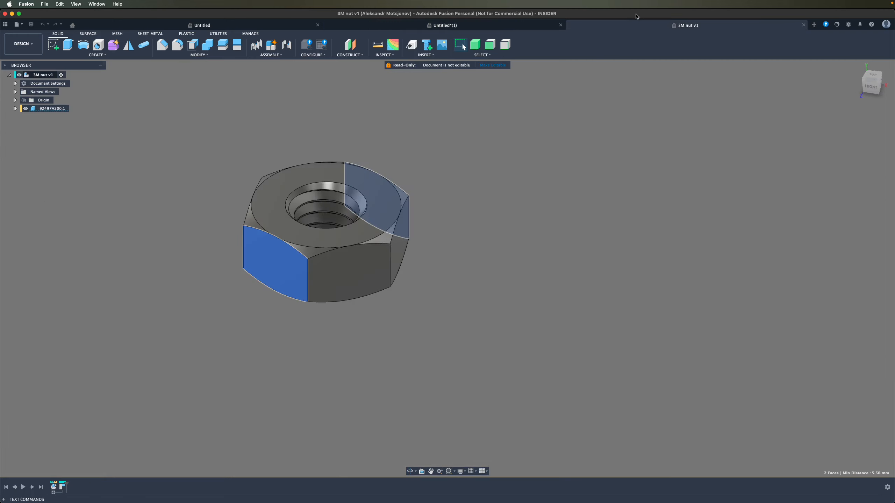
left_click(368, 203)
middle_click_drag(368, 203, 380, 256, "shift")
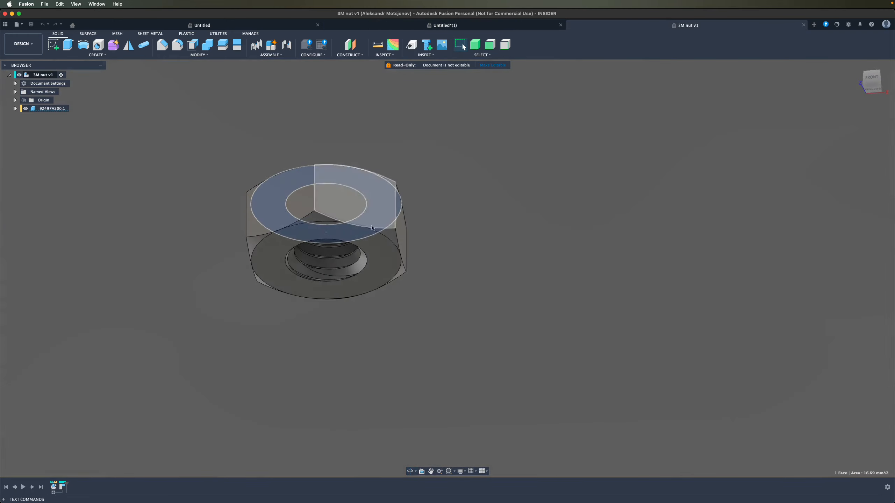
left_click(379, 256, "shift")
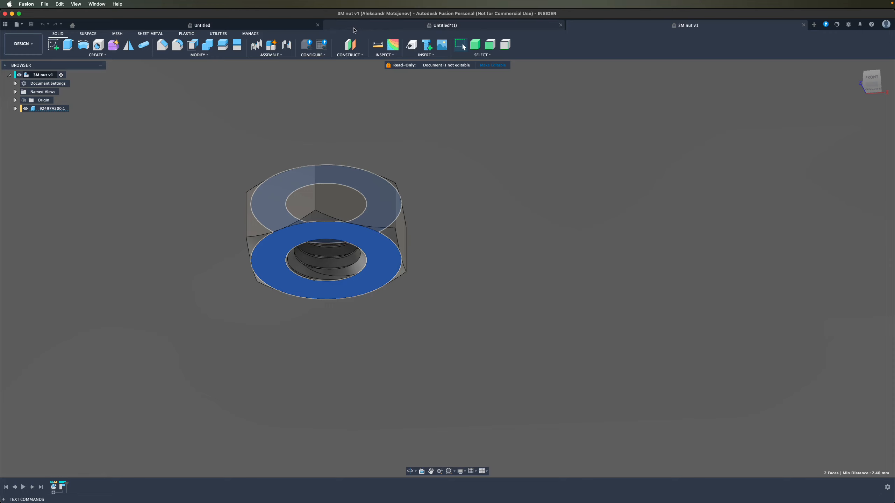
left_click(397, 26)
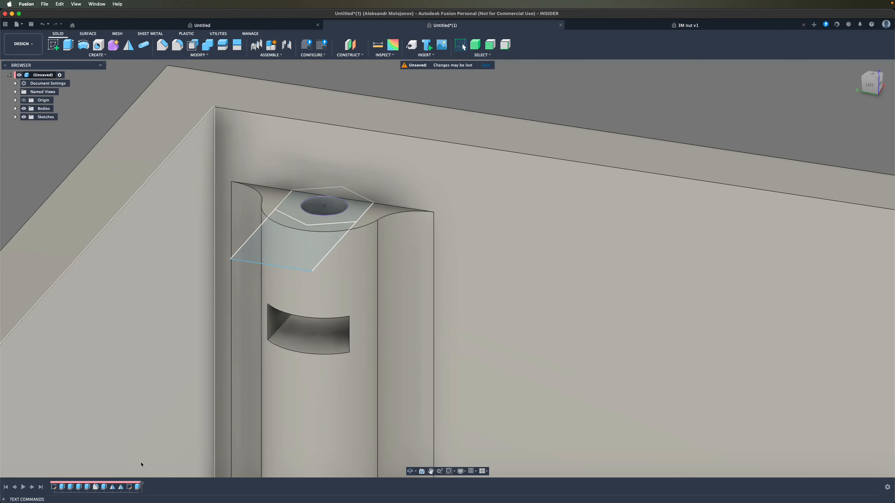
double_click(137, 486)
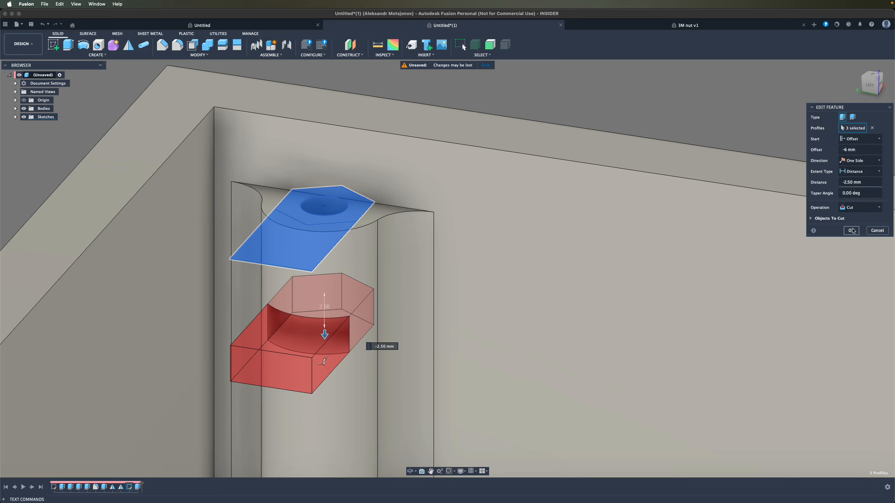
left_click(853, 231)
Step: Offset the nut pocket's four side faces by -0.1 mm to add clearance
left_click(281, 308)
middle_click_drag(298, 317, 363, 323, "shift")
left_click(344, 313)
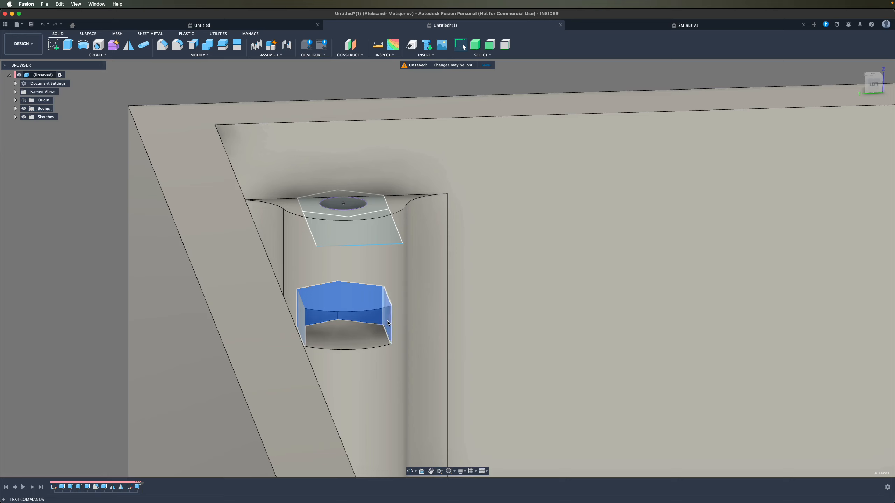
key("q")
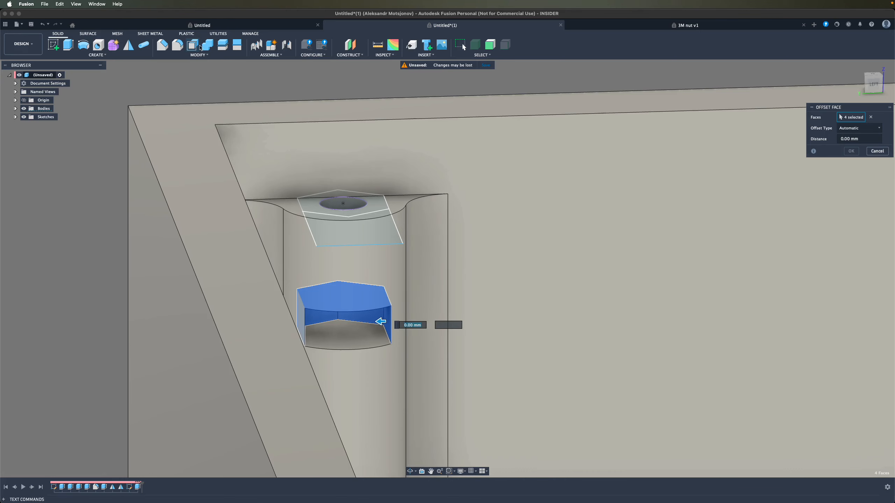
left_click(198, 54)
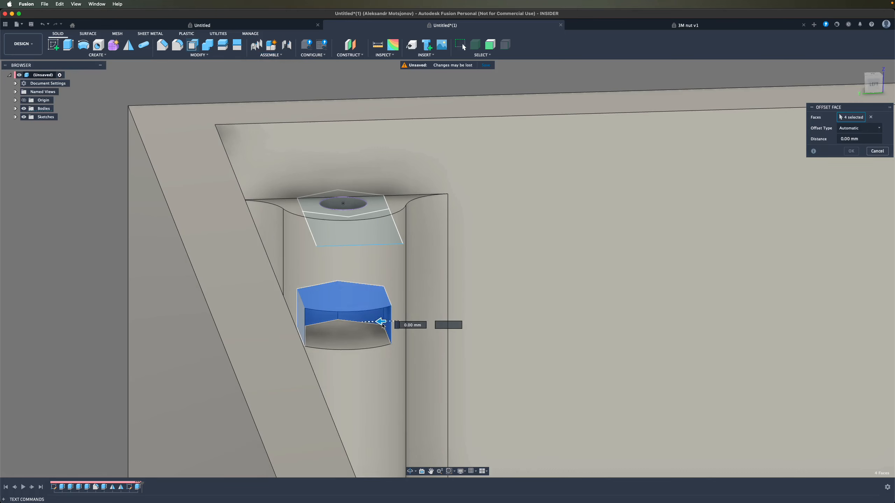
left_click_drag(382, 322, 382, 321)
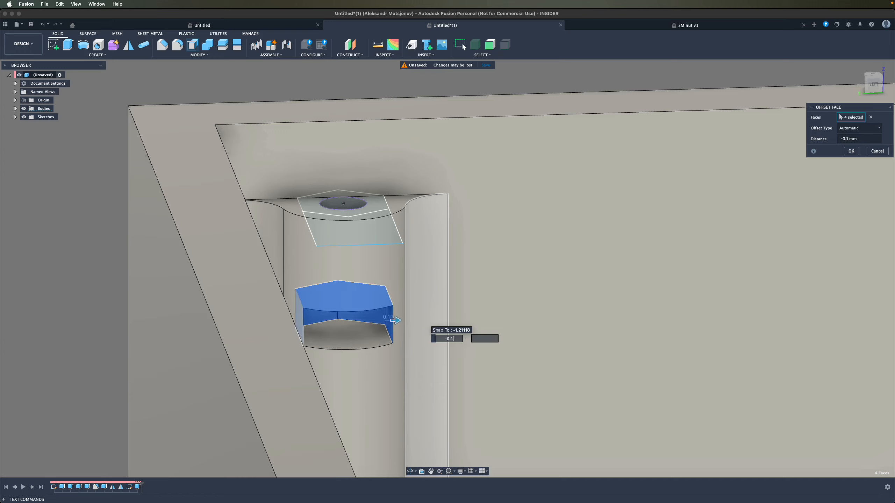
key("Return")
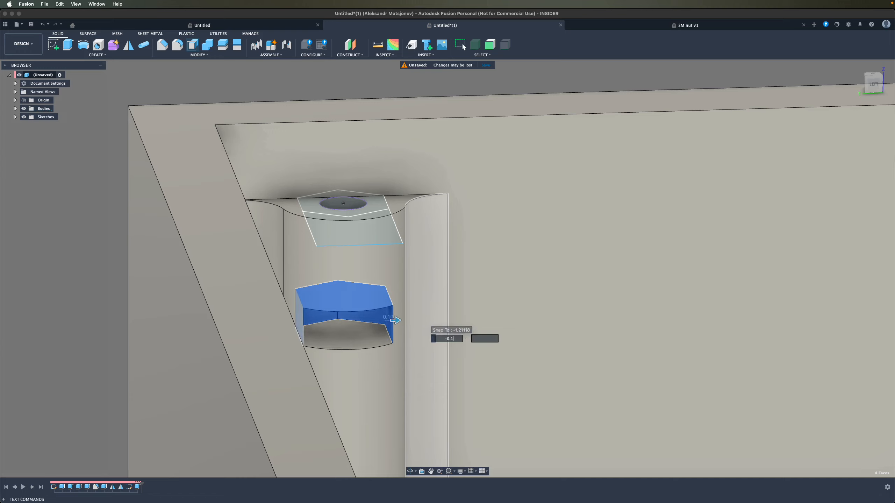
Step: Rotate the nut pocket's five faces by -20 degrees about the screw hole's axis
middle_click_drag(365, 336, 349, 316, "shift")
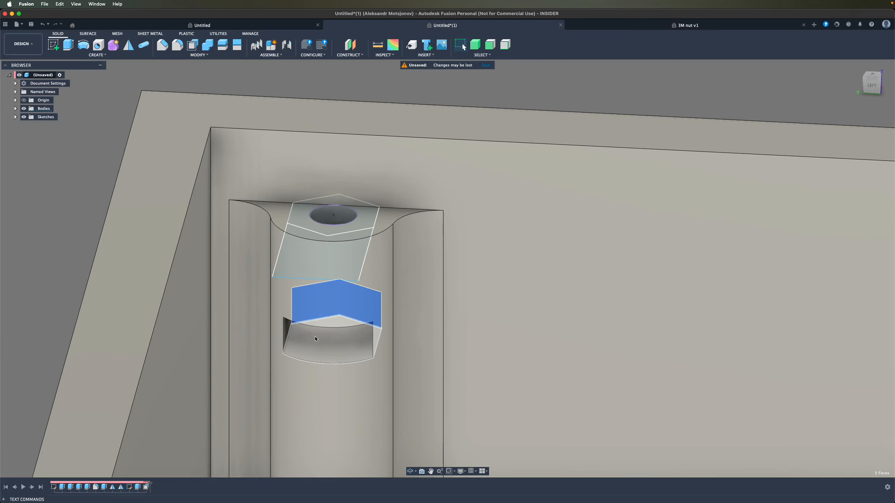
left_click(315, 337, "shift")
left_click(286, 327, "shift")
middle_click_drag(299, 329, 348, 329, "shift")
key("m")
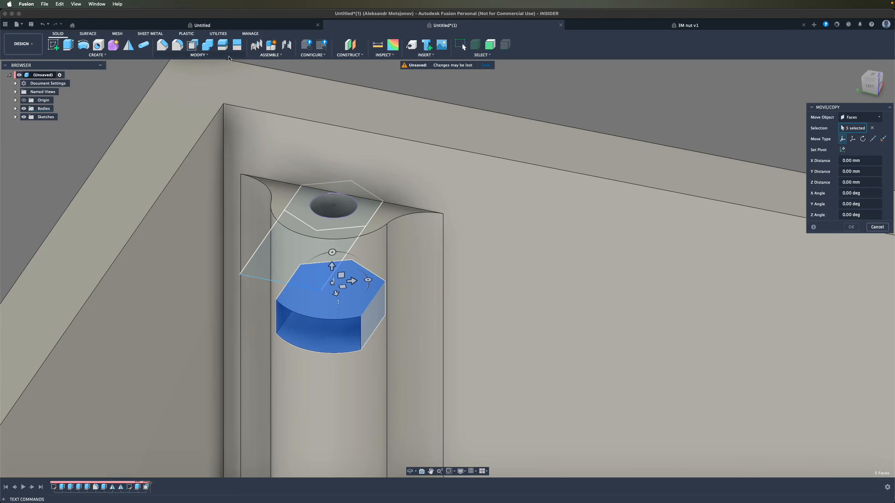
left_click(229, 57)
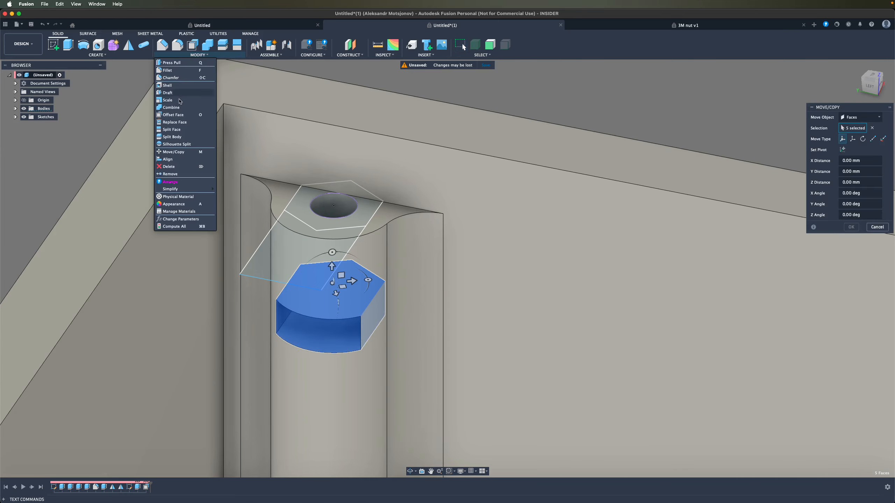
left_click(863, 140)
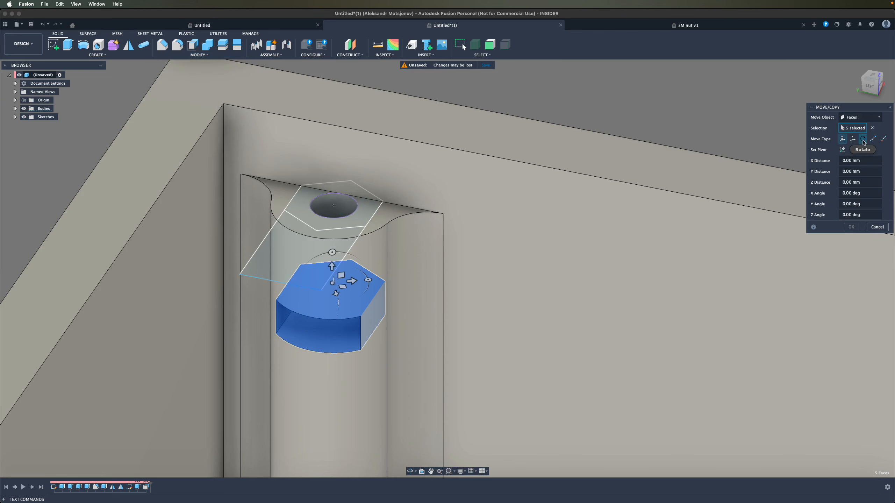
left_click(863, 139)
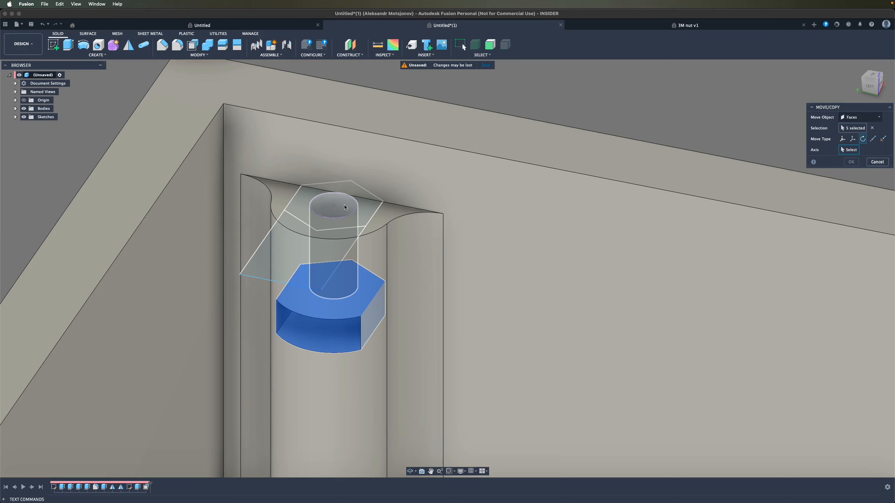
left_click(345, 207)
left_click_drag(305, 200, 300, 207)
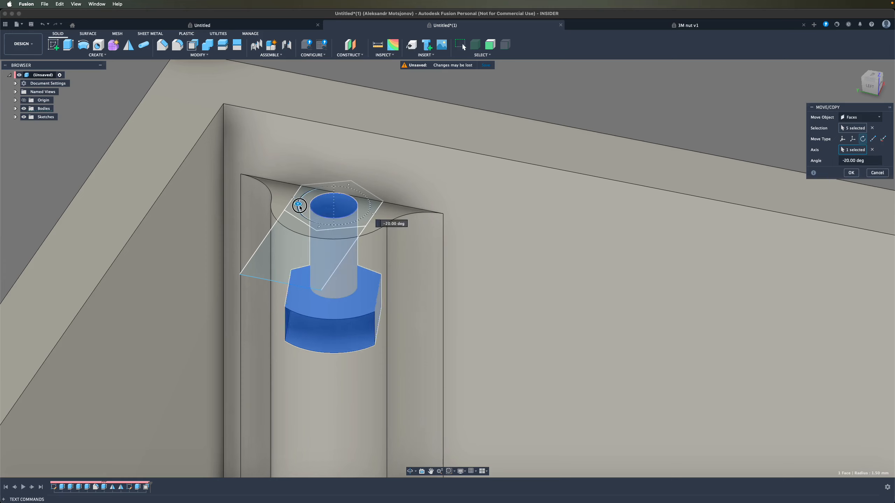
left_click(854, 176)
middle_click_drag(429, 264, 388, 307, "shift")
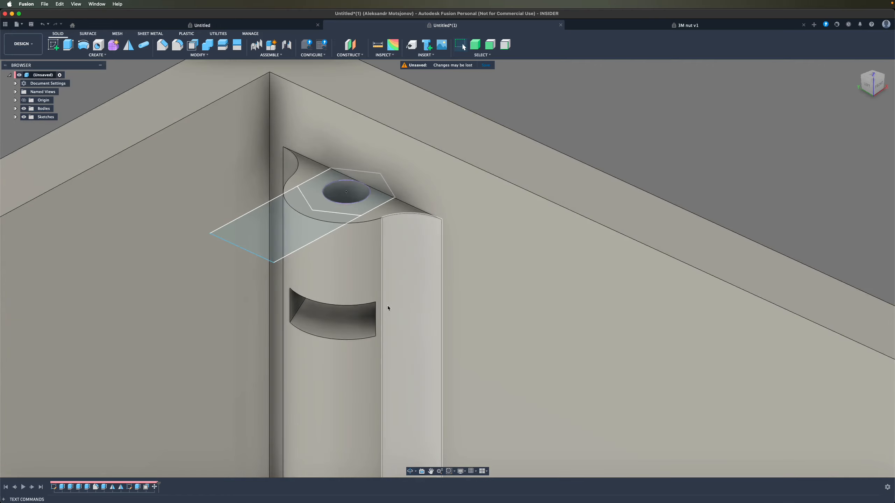
Step: Extrude the screw hole's circular profile -14 mm as a cut through the nut pocket and into the post below
scroll(388, 306, "down", 4)
scroll(389, 298, "down", 8)
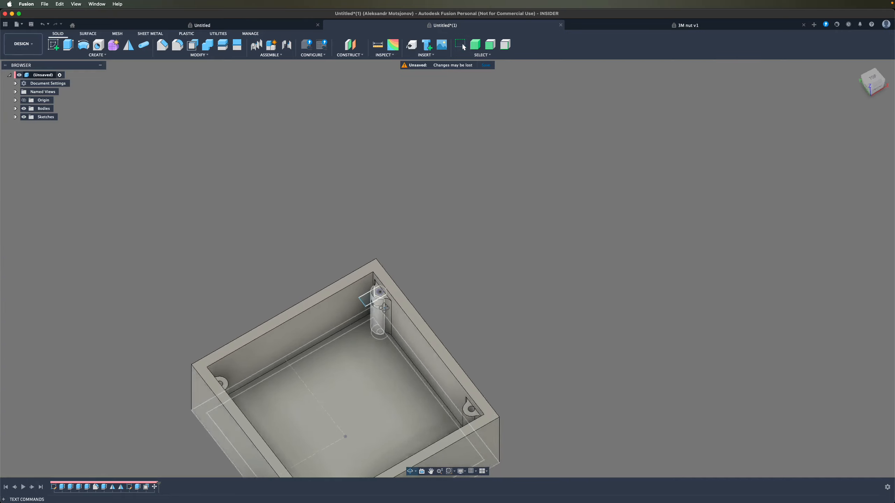
scroll(381, 299, "up", 10)
middle_click_drag(380, 299, 375, 268, "shift")
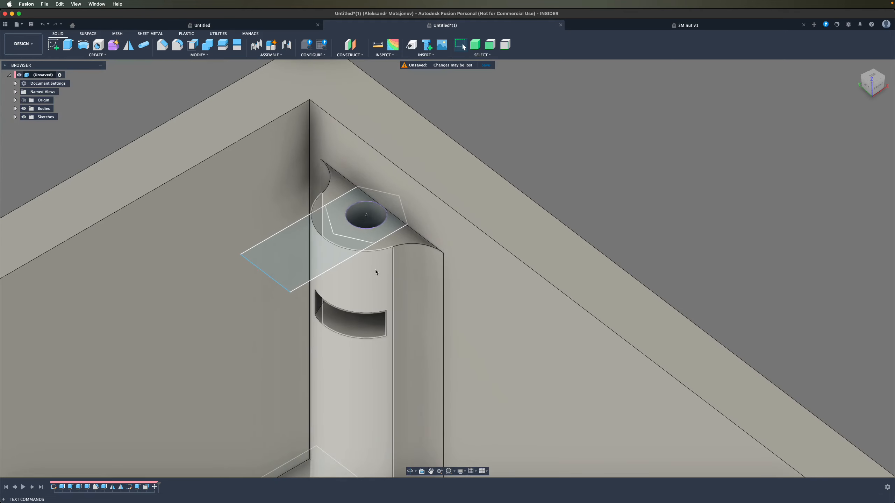
key("e")
left_click_drag(366, 211, 364, 356)
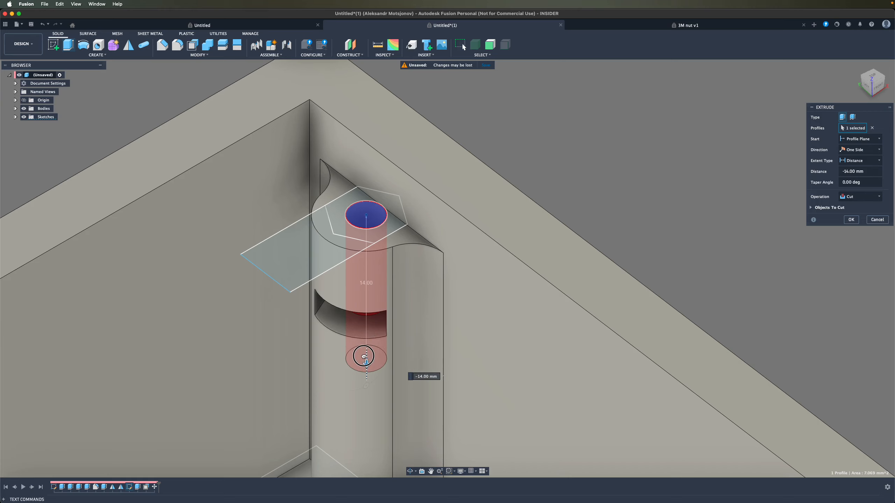
left_click(850, 220)
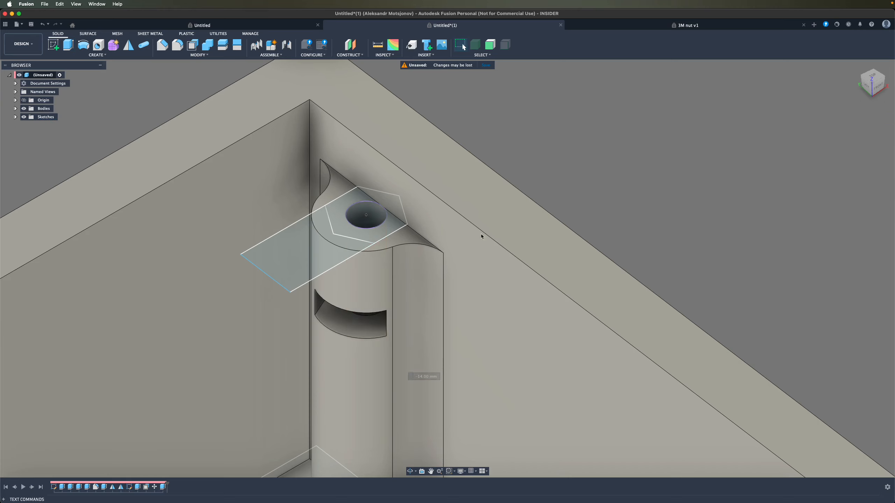
middle_click_drag(377, 288, 151, 225, "shift")
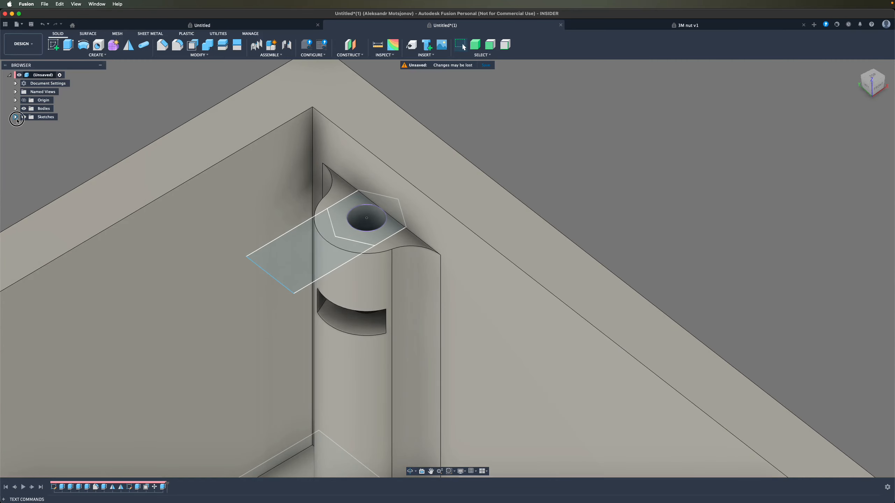
Step: Hide Sketch1 and Sketch2 so only the enclosure and its screw posts are displayed
left_click(30, 134)
left_click(30, 125)
scroll(362, 219, "down", 8)
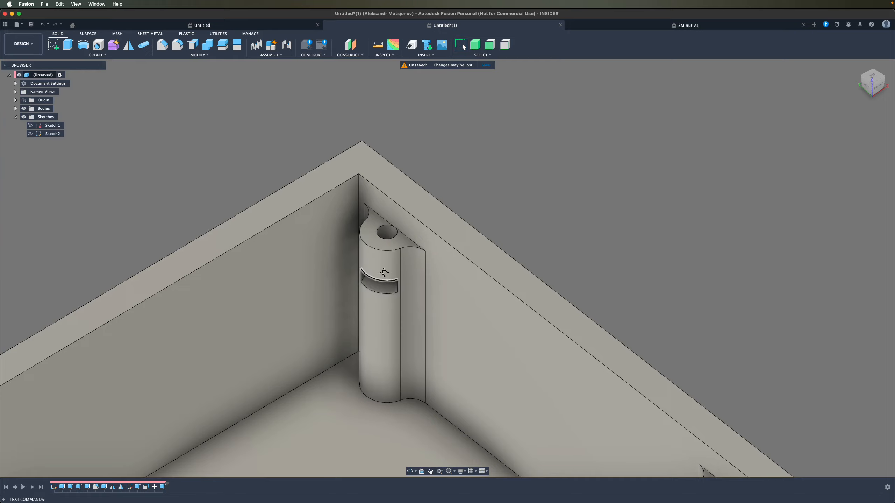
middle_click_drag(362, 219, 348, 206, "shift")
scroll(358, 217, "up", 6)
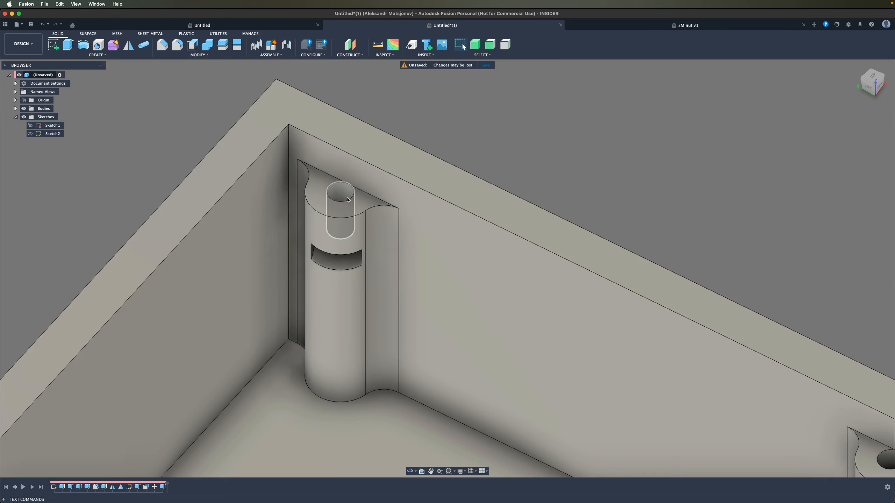
Step: Mirror the nut pocket's six faces across the enclosure's central origin plane onto the post at the other end of the wall
middle_click_drag(339, 259, 280, 249, "shift")
scroll(342, 245, "down", 5)
left_click_drag(279, 250, 291, 266)
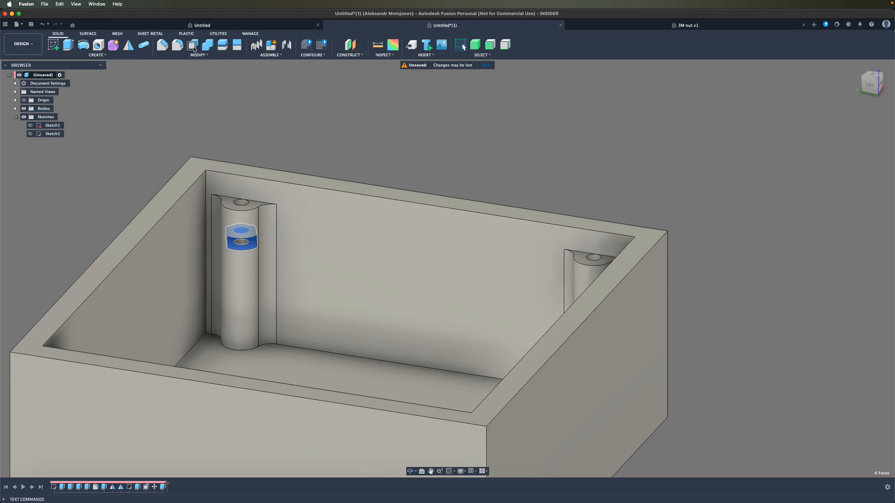
left_click(213, 56)
mouse_move(99, 51)
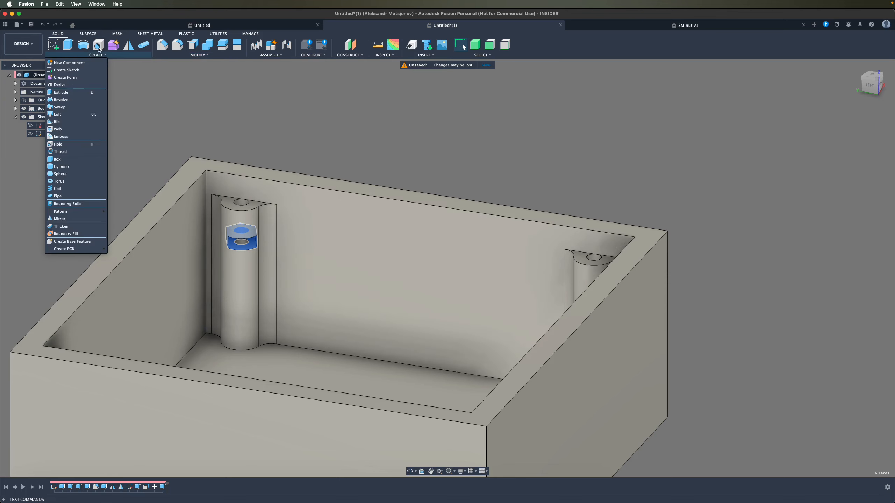
left_click(129, 46)
middle_click_drag(453, 316, 425, 321, "shift")
left_click(300, 446)
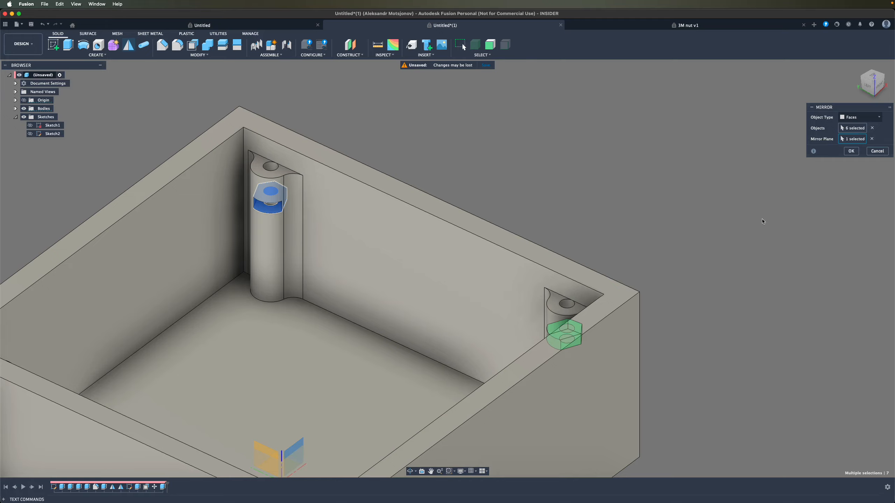
left_click(851, 151)
Step: Show Sketch2 with the nut pocket's hexagon above the first post again
middle_click_drag(493, 303, 367, 256, "shift")
scroll(375, 254, "up", 5)
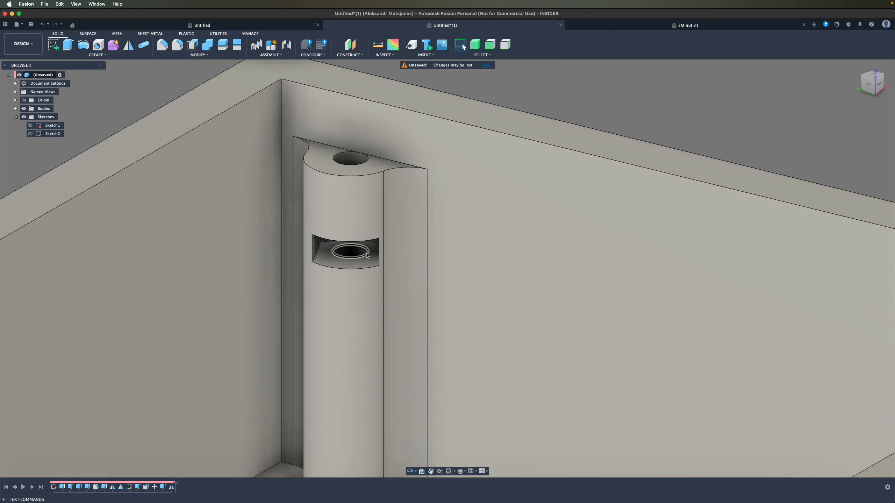
middle_click_drag(363, 262, 359, 262, "shift")
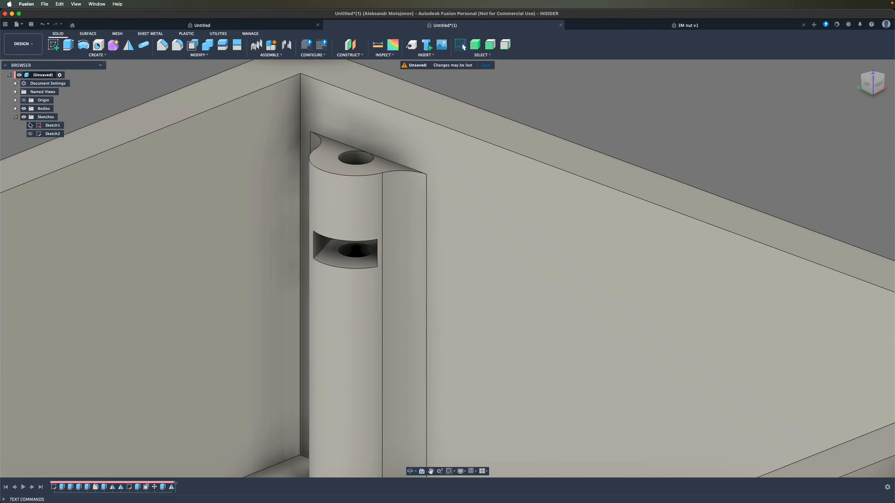
left_click(30, 133)
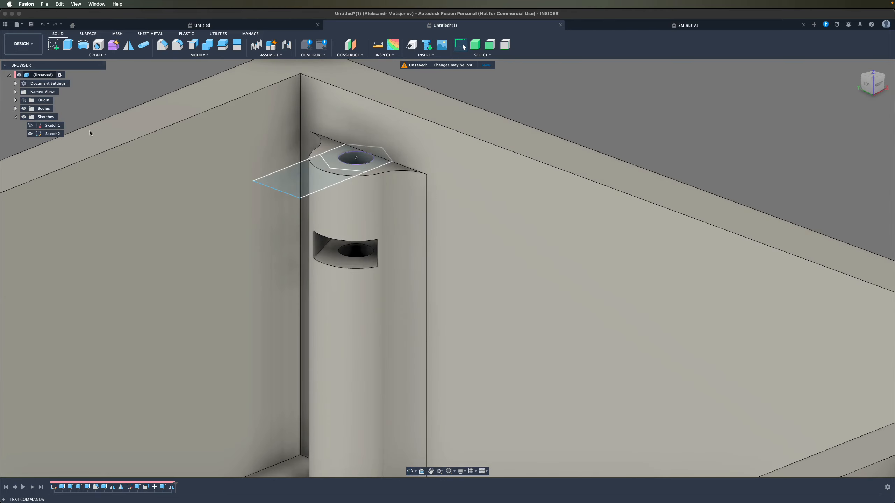
Step: Extrude the hexagonal ring profile 2.5 mm upward as a new body, starting from the nut pocket's floor face
left_click(380, 163)
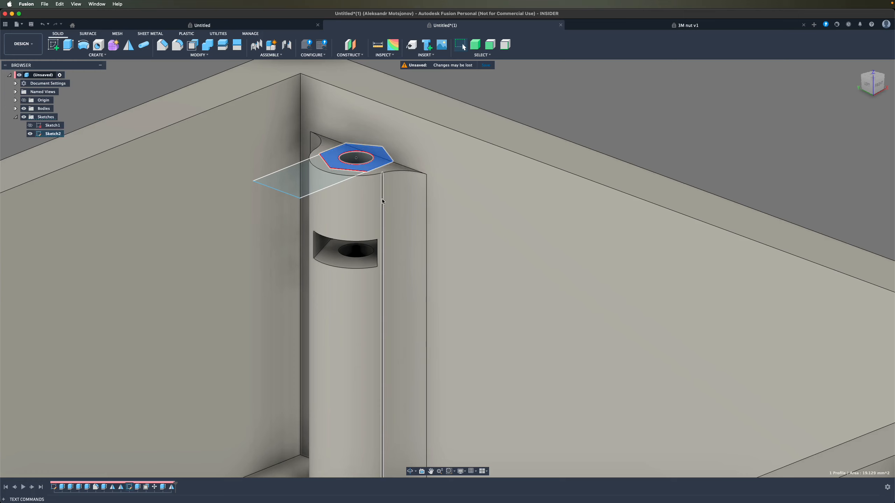
key("e")
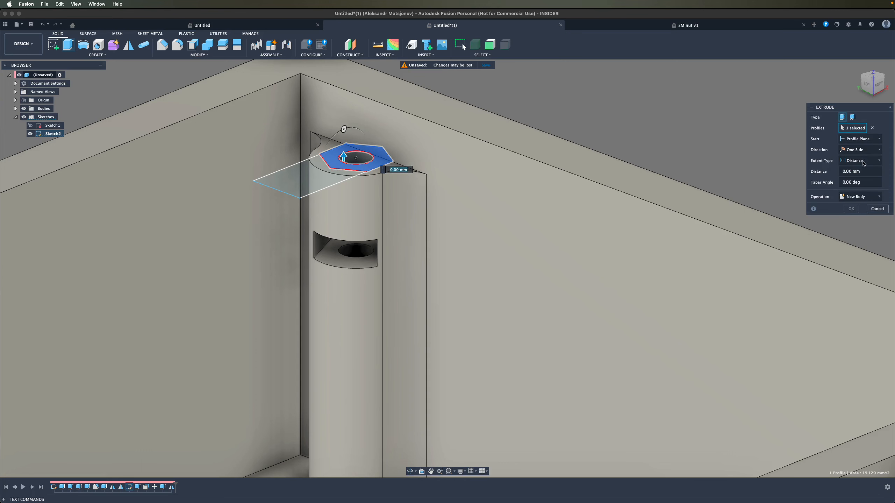
left_click(861, 140)
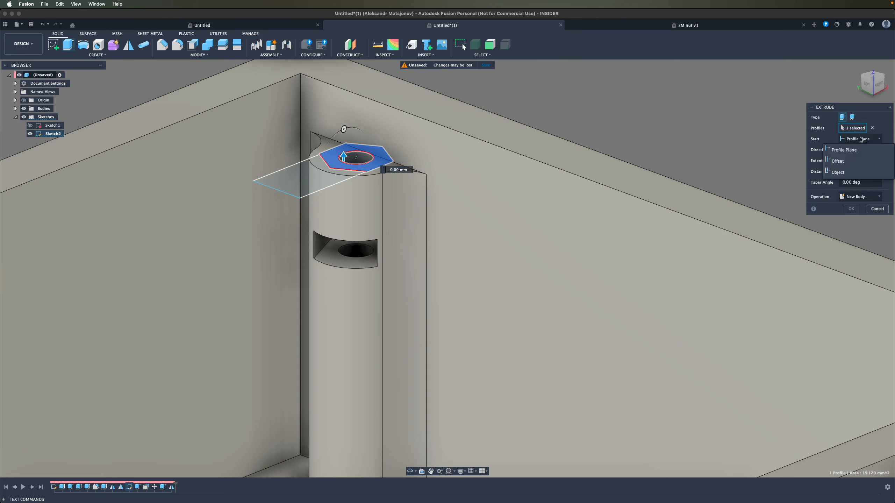
left_click(853, 171)
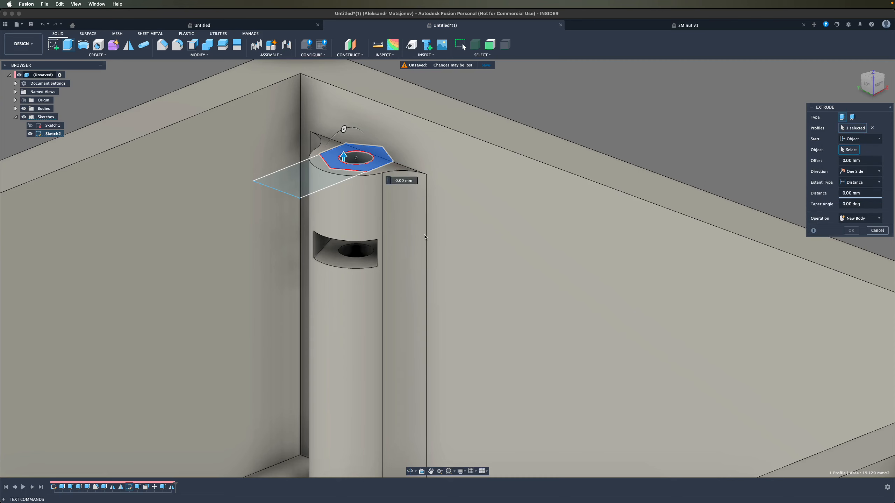
left_click(392, 252)
left_click_drag(344, 249, 344, 228)
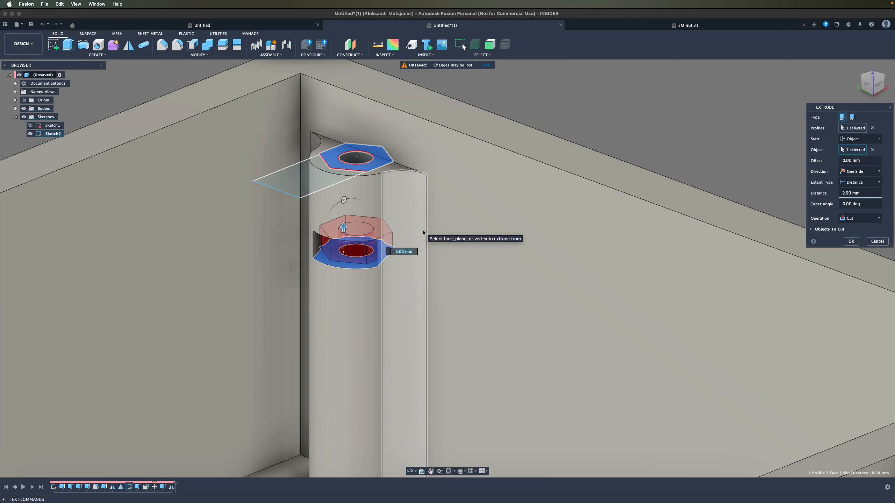
key("Return")
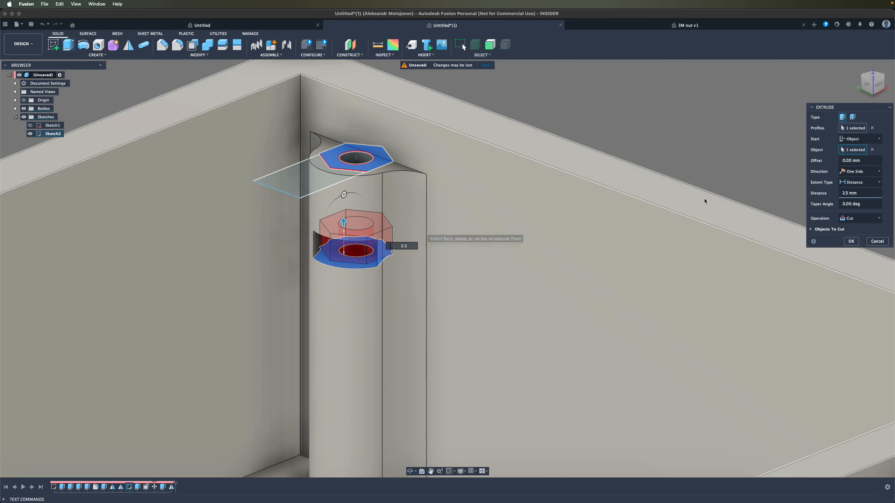
left_click(859, 218)
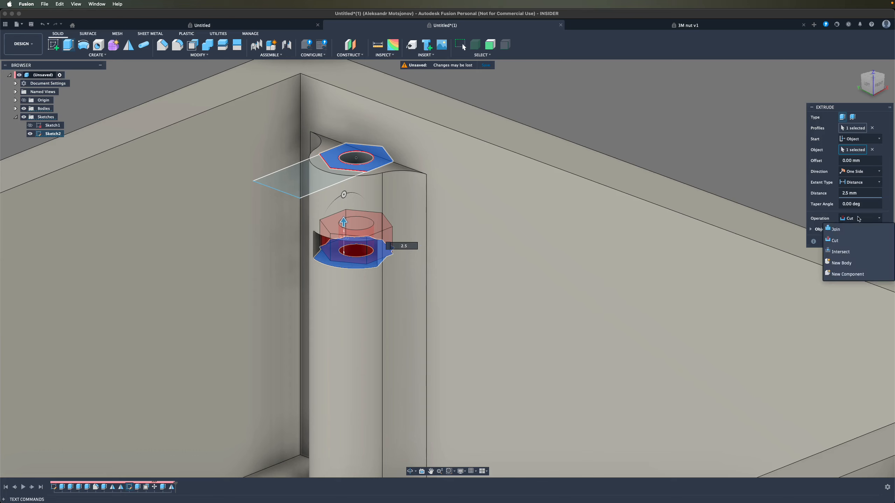
left_click(842, 263)
key("Return")
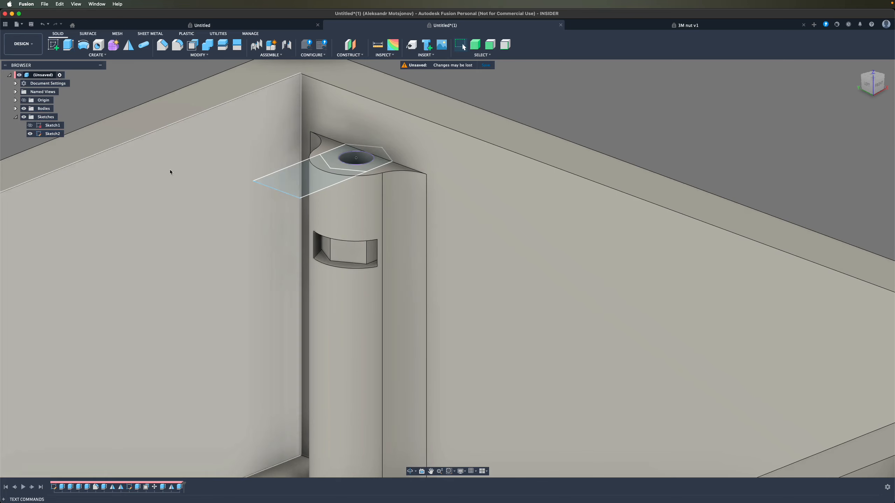
Step: Mirror the hexagonal nut body across the other central origin plane as a new body at the adjacent corner post
left_click(52, 133)
scroll(215, 182, "down", 3)
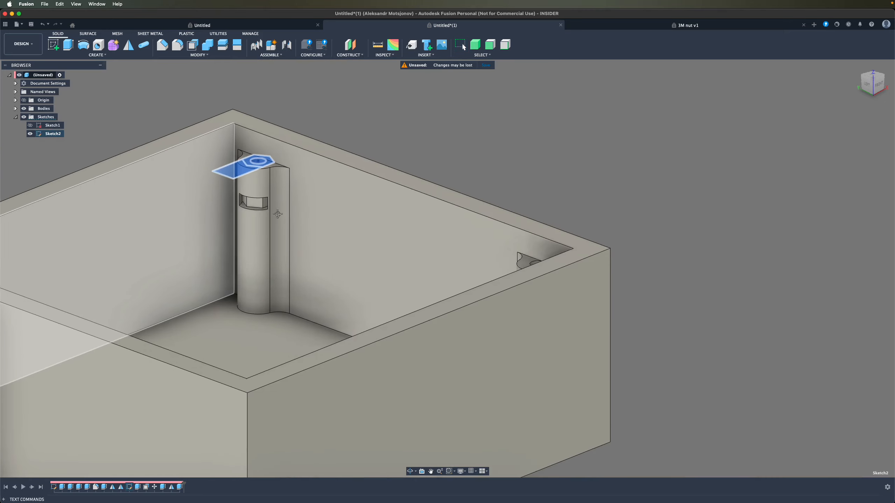
scroll(216, 183, "left", 5)
left_click(45, 126)
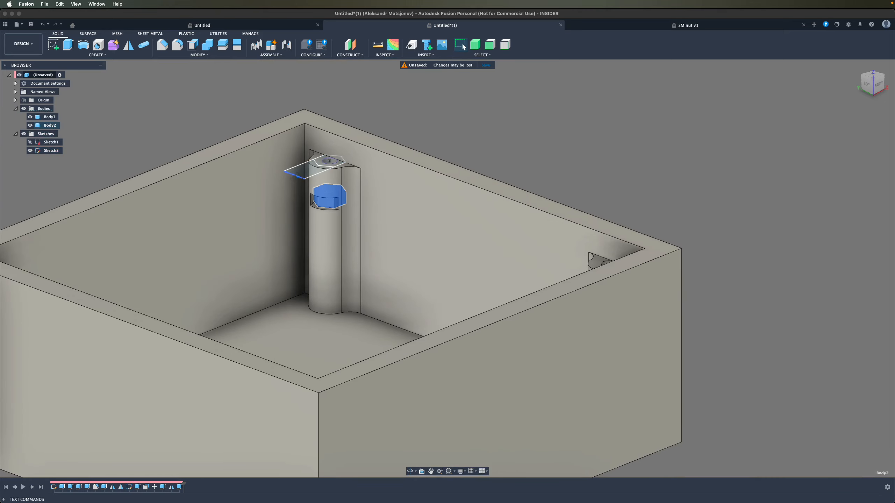
middle_click_drag(45, 126, 166, 69, "shift")
left_click(131, 51)
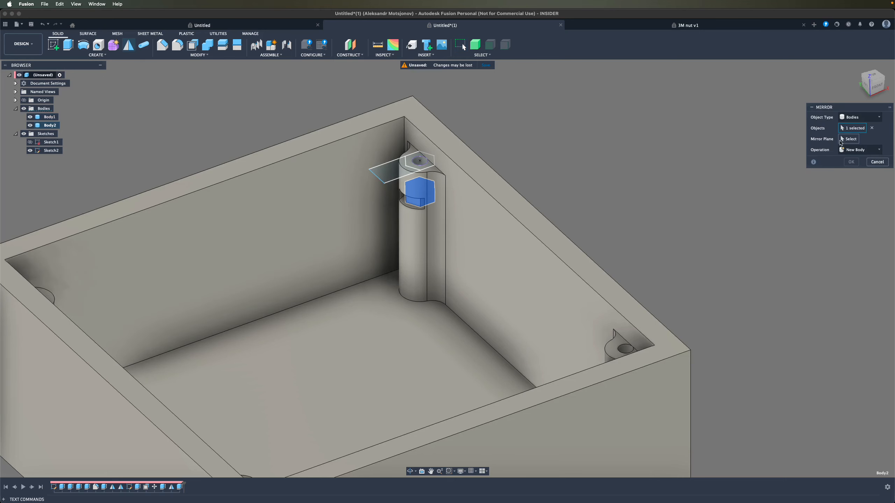
scroll(546, 220, "left", 7)
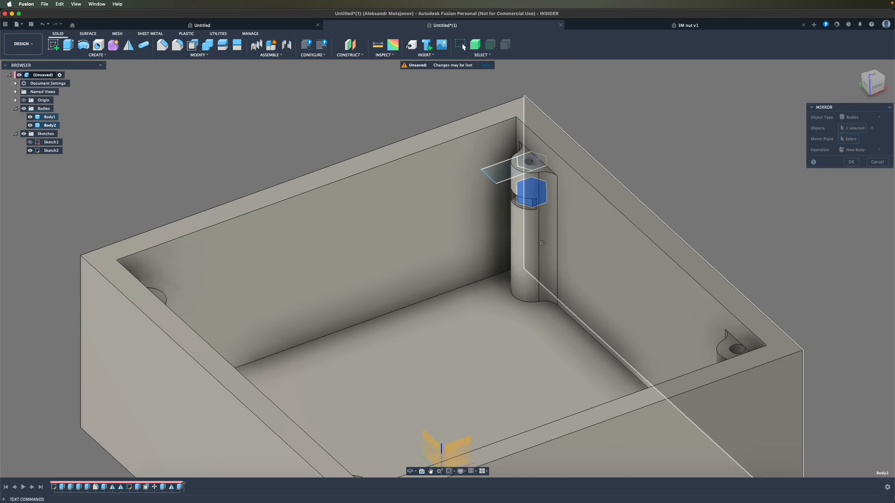
middle_click_drag(548, 231, 432, 430, "shift")
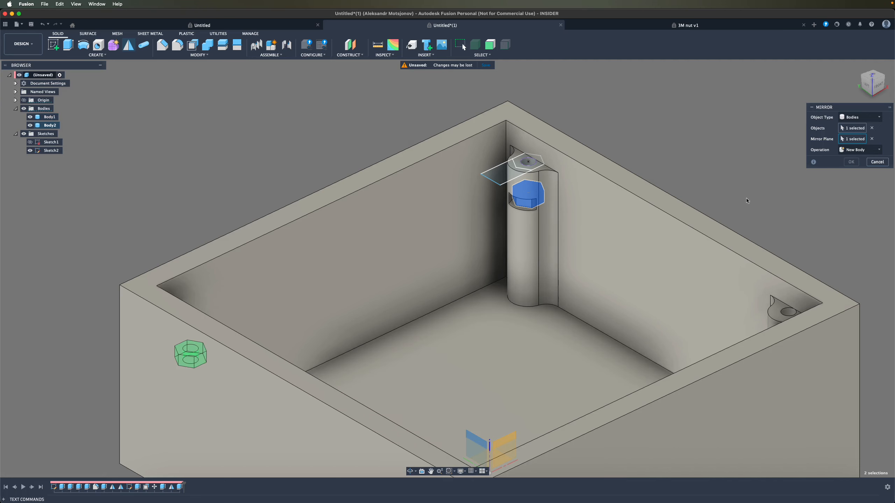
left_click(850, 162)
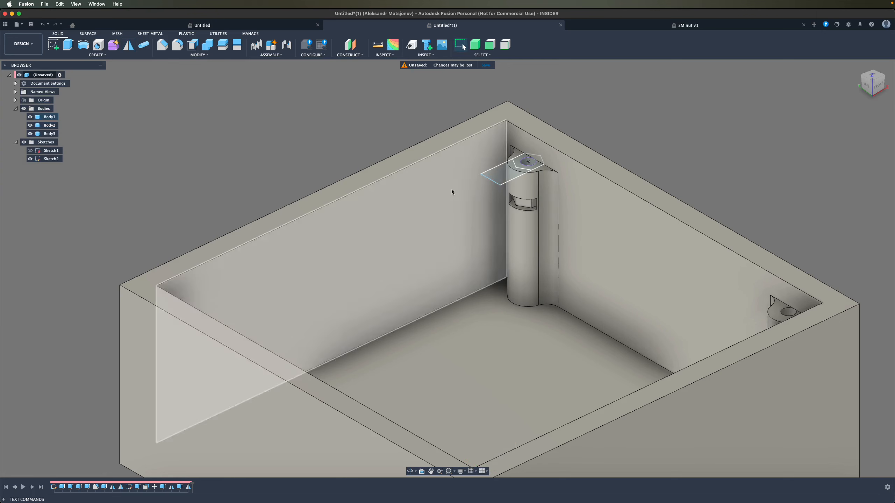
Step: Remove the original hexagonal body Body2 from the first post while keeping its mirrored copy
key("Delete")
left_click(490, 272)
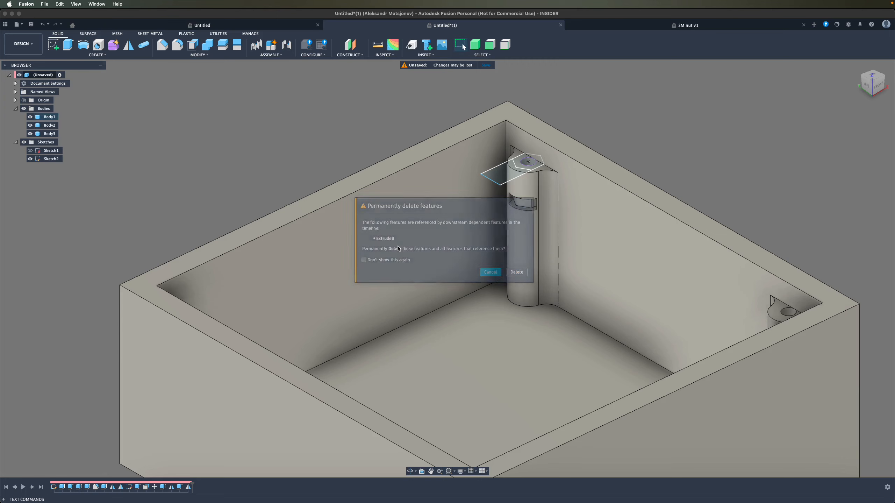
right_click(49, 128)
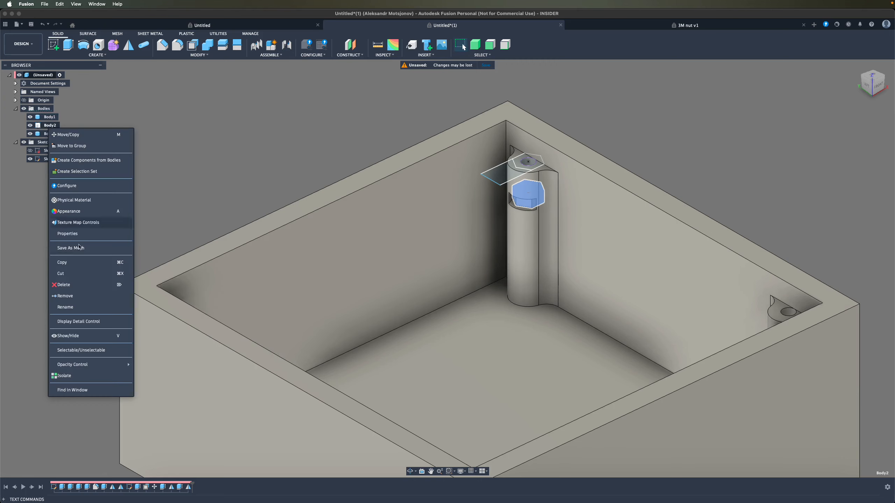
left_click(71, 286)
left_click(491, 271)
key("Delete")
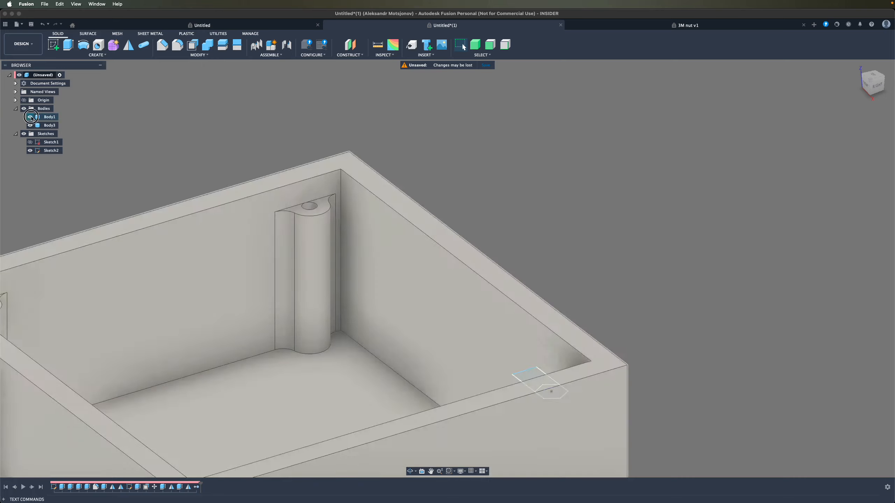
Step: Hide the mirrored nut body Body3 and extrude the screw hole deeper into the post at that corner
left_click(30, 116)
left_click(30, 117)
mouse_move(317, 246)
middle_mouse_down("shift")
mouse_move(302, 225)
mouse_move(310, 205)
mouse_move(309, 239)
middle_mouse_up("shift")
left_click(30, 125)
key("e")
left_click_drag(312, 255, 310, 271)
left_click(852, 220)
Step: Show Body3 and cut it from the enclosure body with Combine, without keeping the tool body
middle_click_drag(318, 267, 315, 221, "shift")
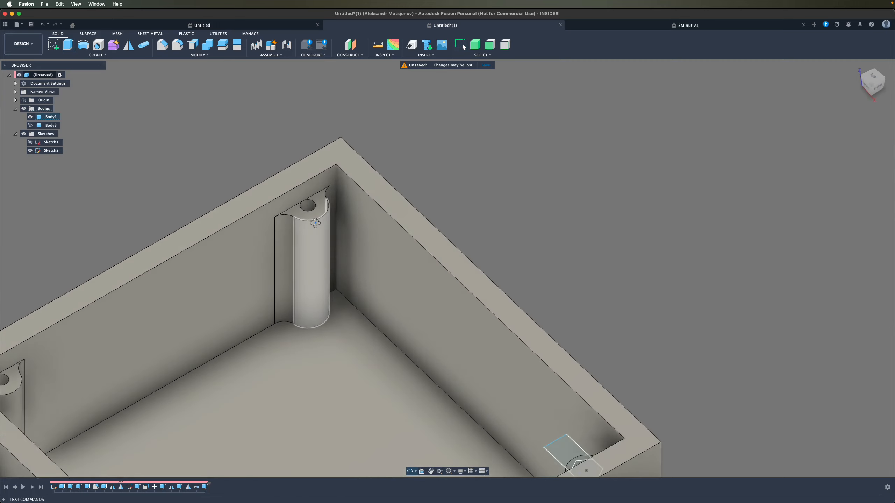
scroll(311, 235, "up", 5)
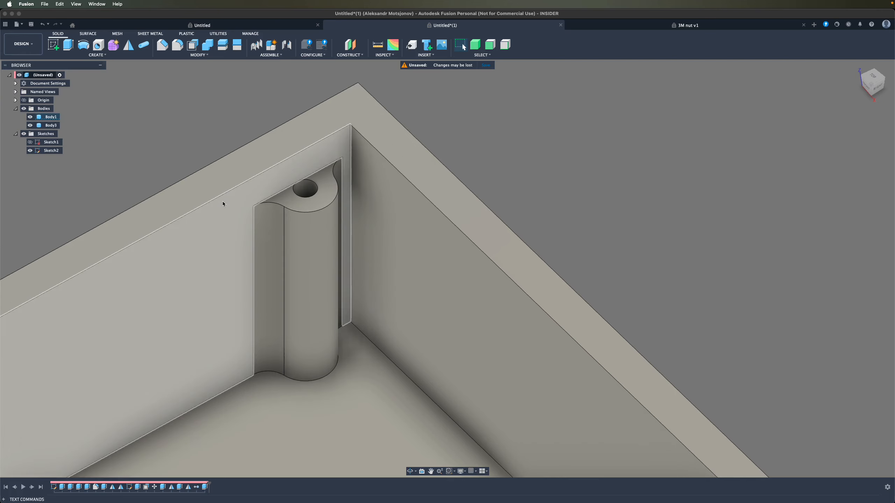
left_click(208, 45)
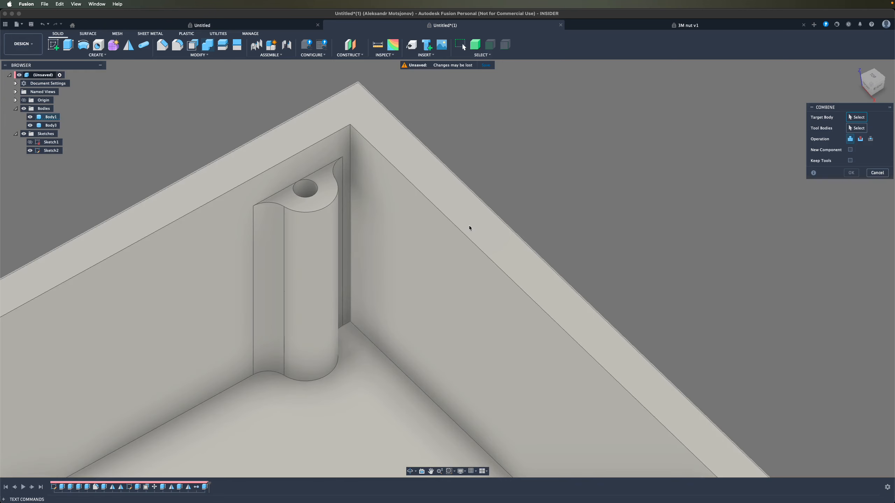
left_click(471, 226)
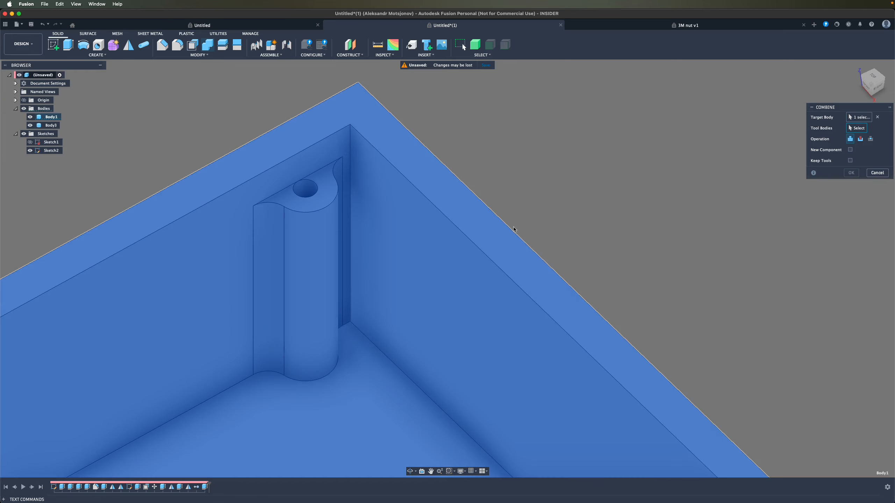
left_click(857, 129)
left_click(305, 244)
left_click(861, 139)
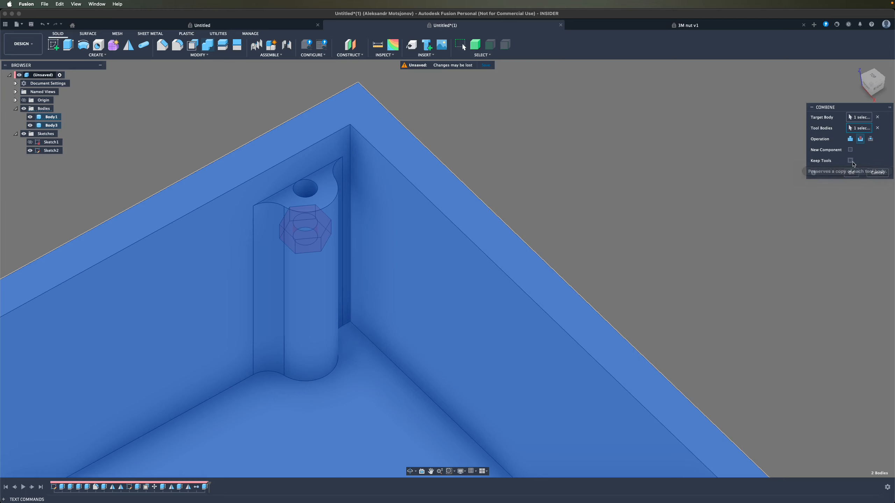
left_click(852, 172)
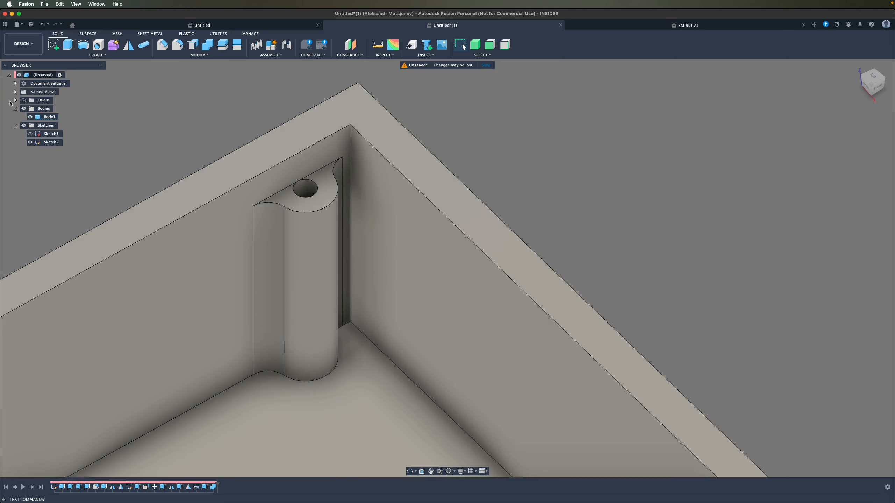
Step: Inspect the enclosed nut cavity with a section analysis cut 12 mm below the enclosure's top rim
mouse_move(235, 185)
middle_mouse_down("shift")
mouse_move(230, 192)
mouse_move(251, 180)
middle_mouse_up("shift")
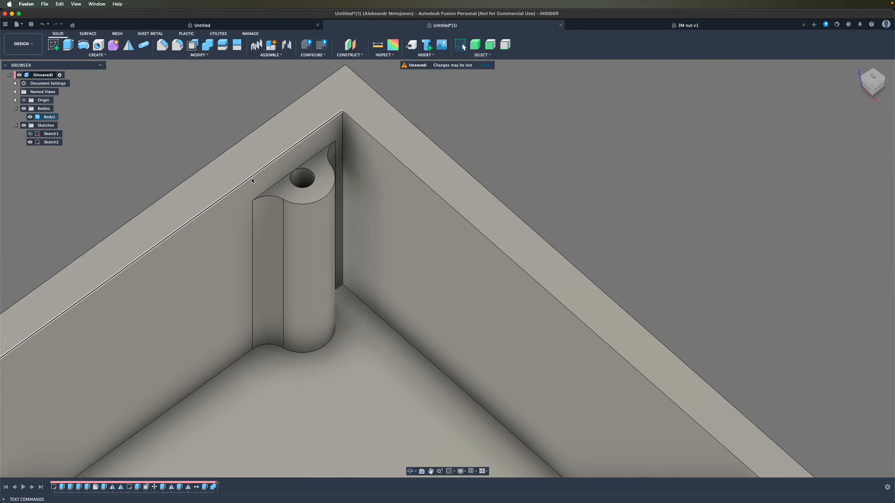
left_click(391, 55)
left_click(391, 129)
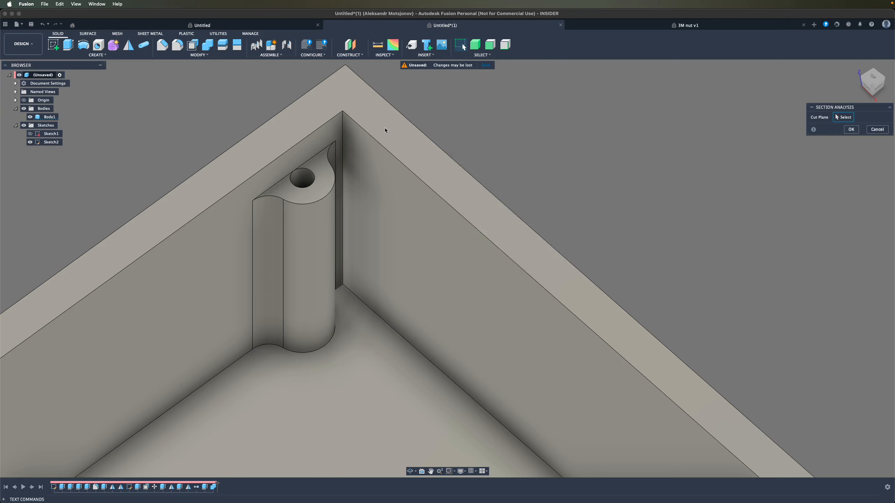
left_click(319, 105)
mouse_move(311, 105)
left_mouse_down()
mouse_move(312, 166)
mouse_move(312, 146)
mouse_move(312, 158)
left_mouse_up()
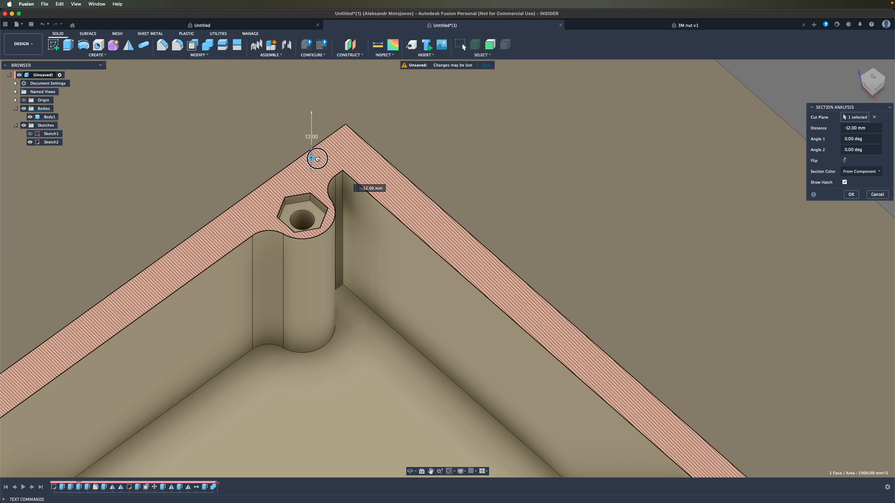
scroll(316, 187, "up", 3)
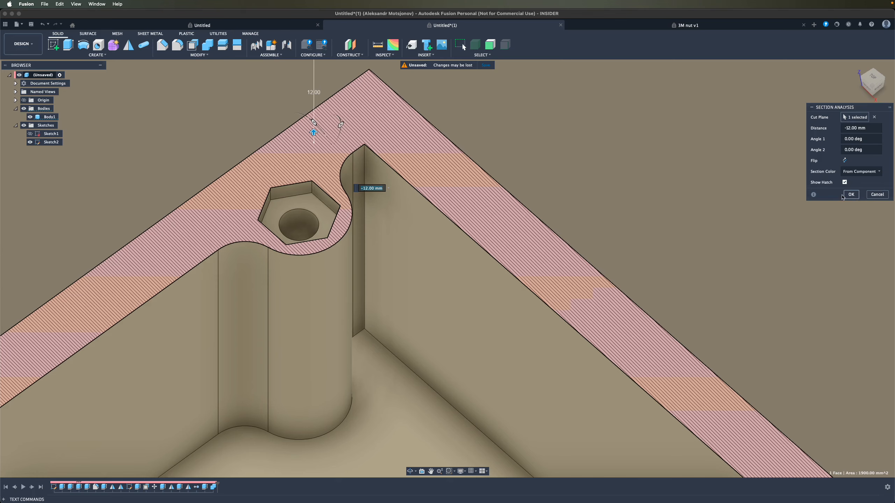
left_click(871, 195)
scroll(350, 174, "down", 5)
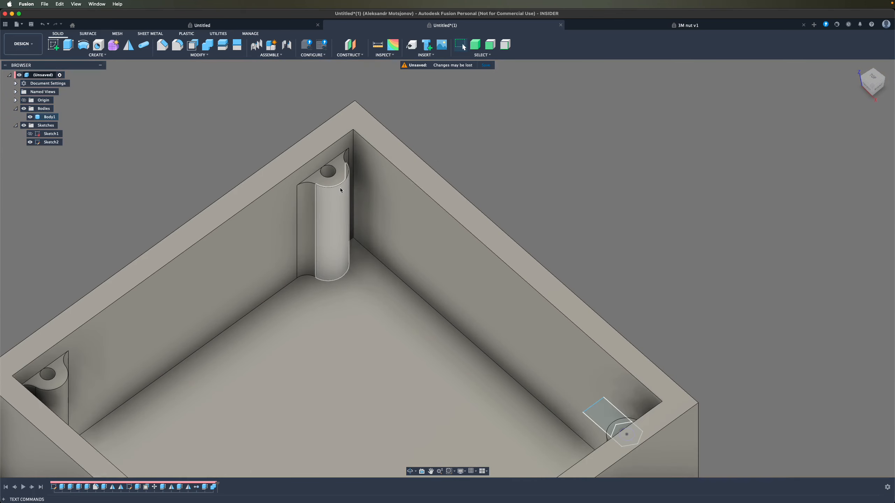
Step: Export Body1 as a binary STL mesh in millimetres, saved to the computer as box-example
left_click(47, 117)
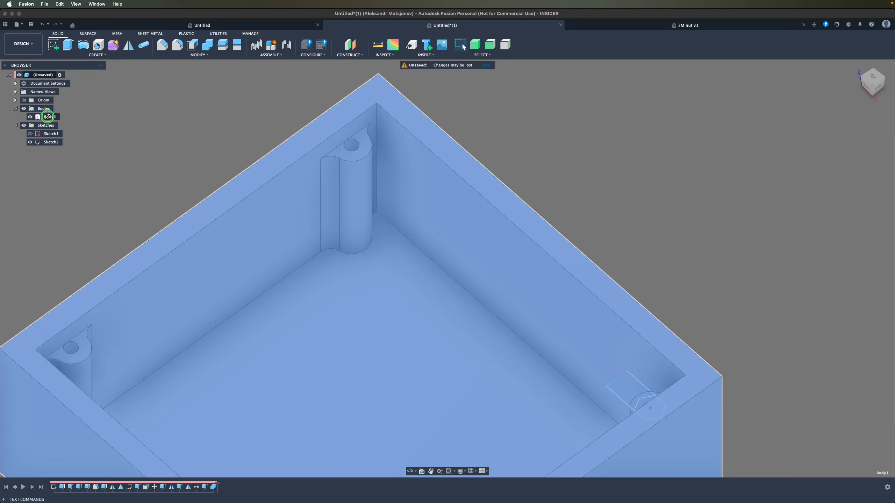
right_click(47, 118)
left_click(84, 236)
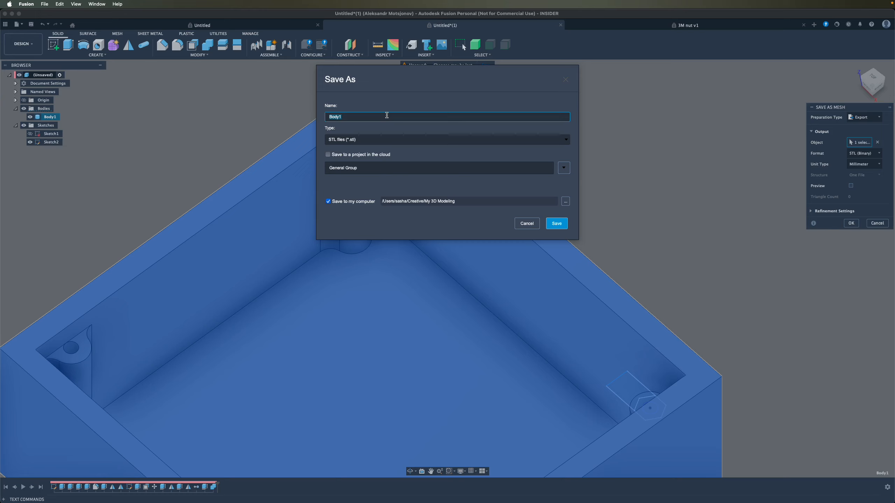
type("box-example")
left_click(557, 223)
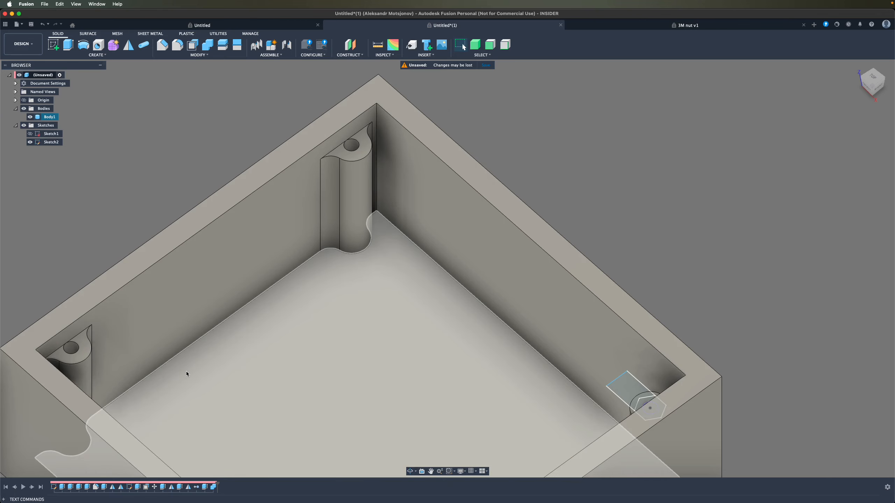
Step: Switch to PrusaSlicer and remove the existing Shape-Box object from the print bed
key("super+space")
type("prusa")
key("Return")
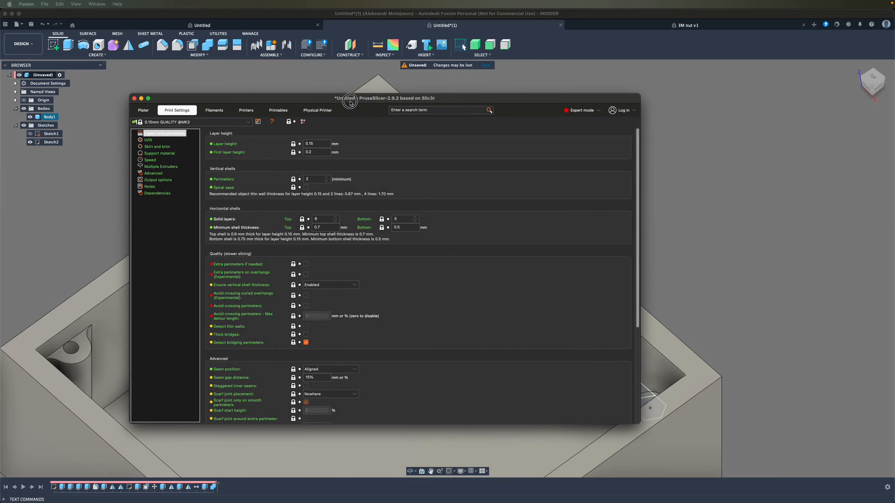
left_click(152, 111)
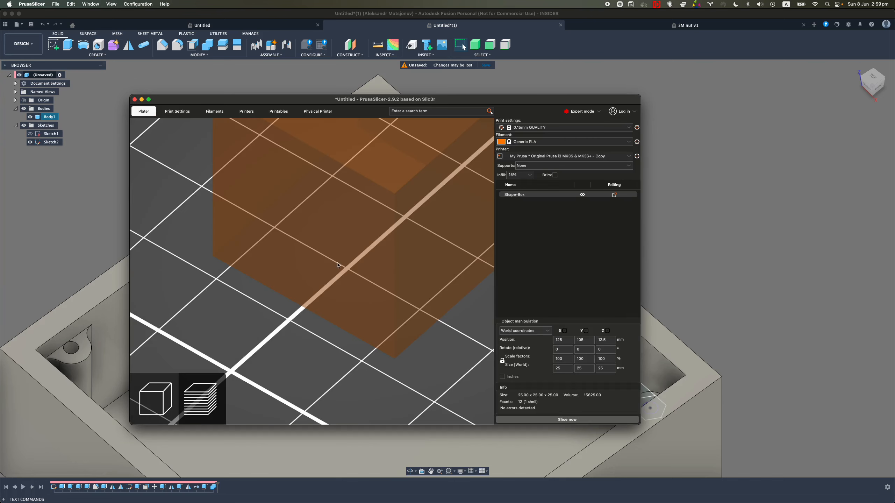
key("Delete")
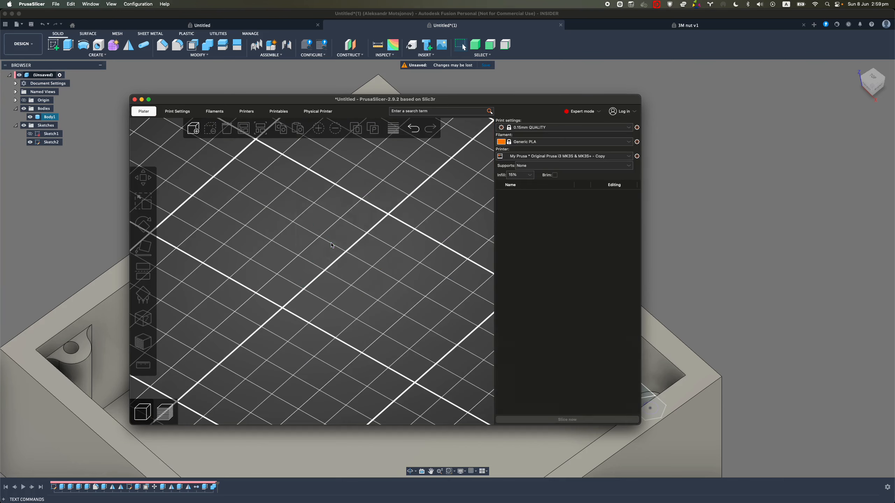
right_click(317, 275)
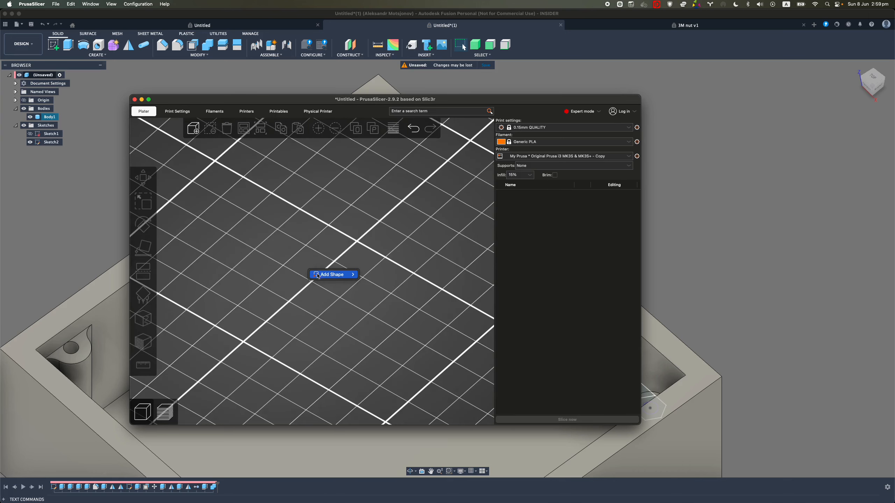
left_click(314, 256)
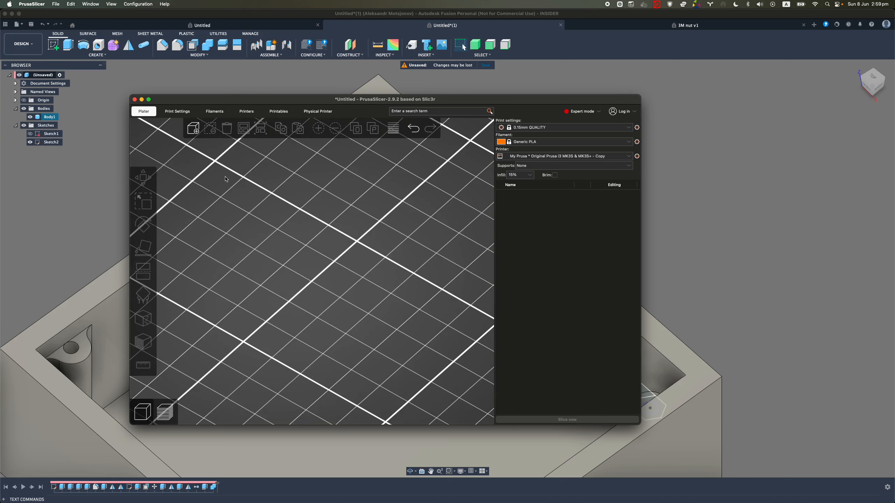
key("super+o")
key("Escape")
right_click(367, 241)
left_click(350, 241)
Step: Load box-example.stl from a Finder window onto the empty print bed in PrusaSlicer
key("super+Tab")
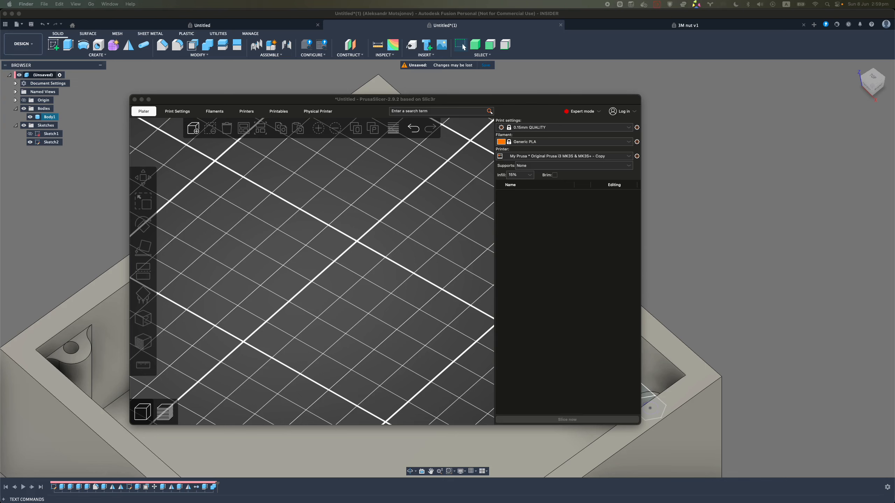
key("super+n")
left_click_drag(314, 181, 183, 275)
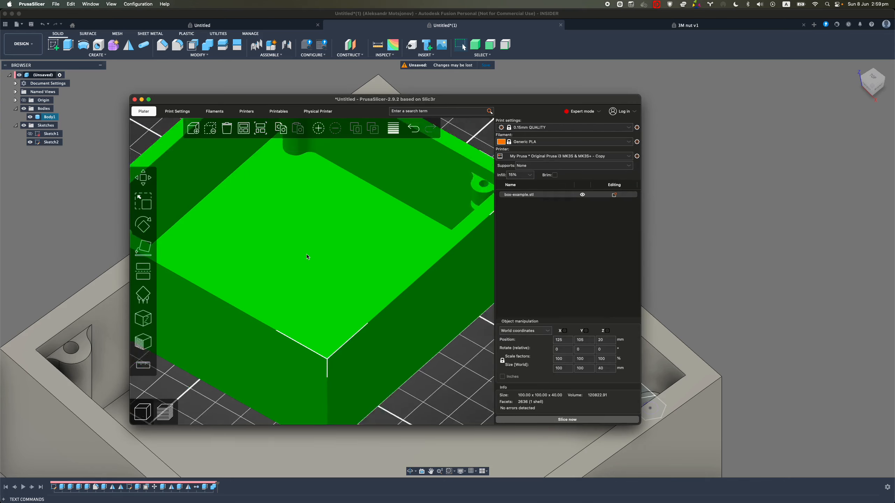
scroll(307, 261, "down", 3)
scroll(307, 272, "up", 3)
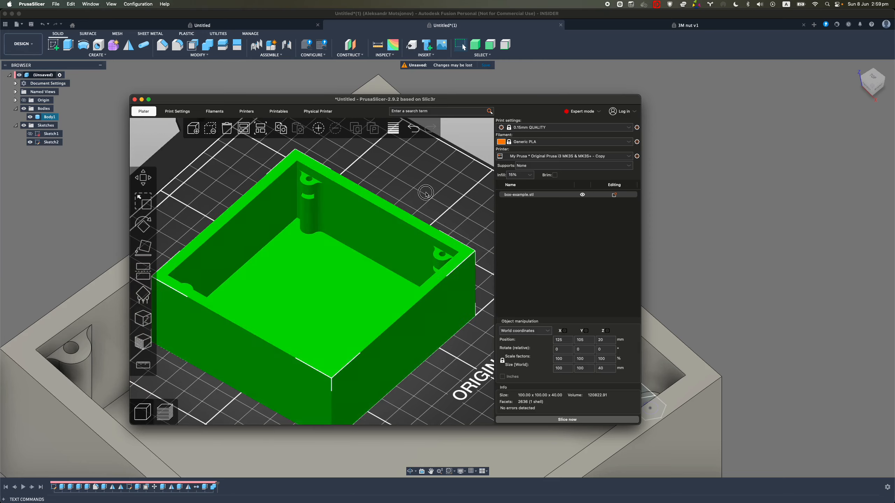
Step: Slice the box model with the 0.15mm QUALITY profile and Generic PLA filament
left_click_drag(312, 278, 370, 204)
middle_click_drag(370, 204, 399, 214)
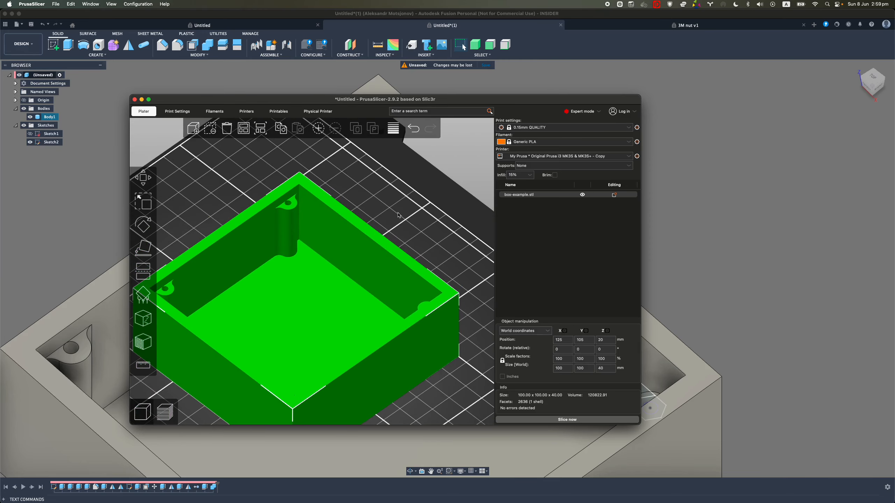
left_click(558, 421)
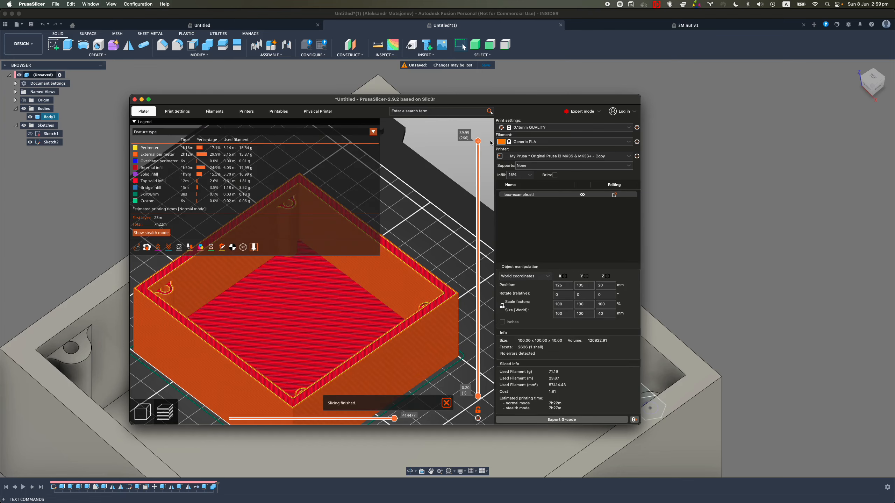
Step: Examine the sliced layers of the corner post with the enclosed nut pocket at 29.00 mm and 38.90 mm height
left_click_drag(478, 141, 473, 210)
middle_click_drag(281, 279, 325, 295)
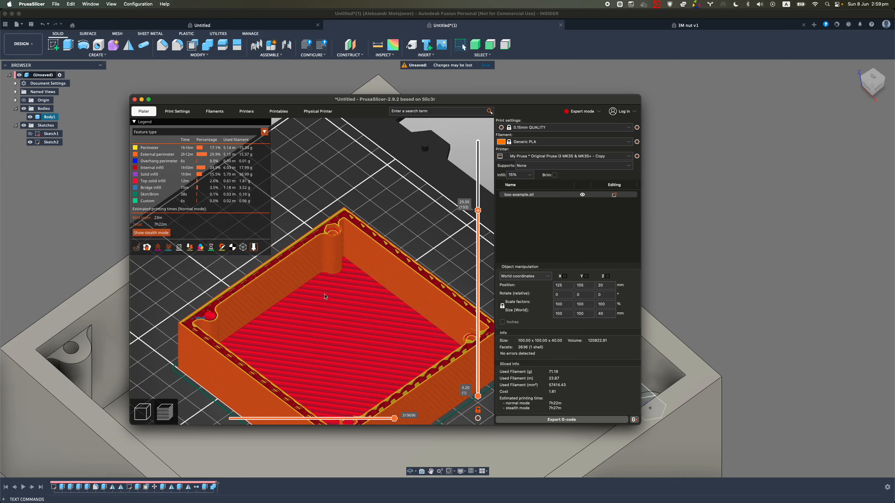
scroll(325, 294, "up", 5)
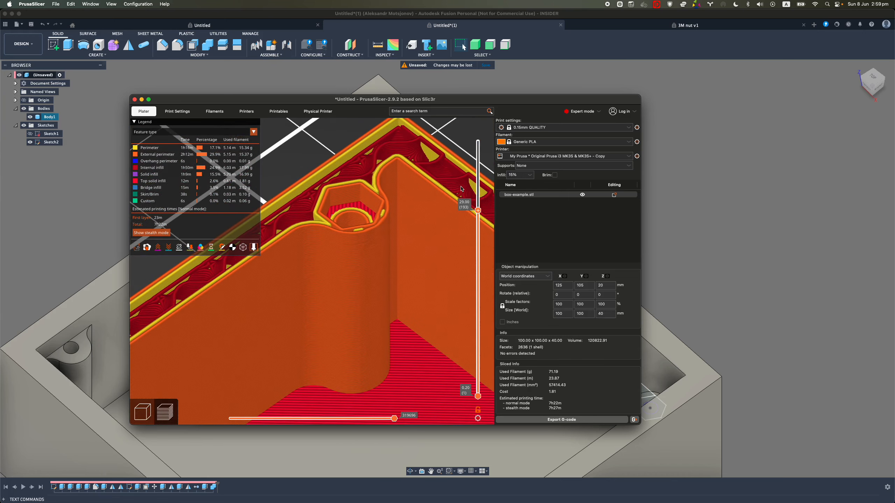
mouse_move(478, 210)
left_mouse_down()
mouse_move(478, 221)
mouse_move(478, 210)
left_mouse_up()
left_click_drag(478, 210, 478, 148)
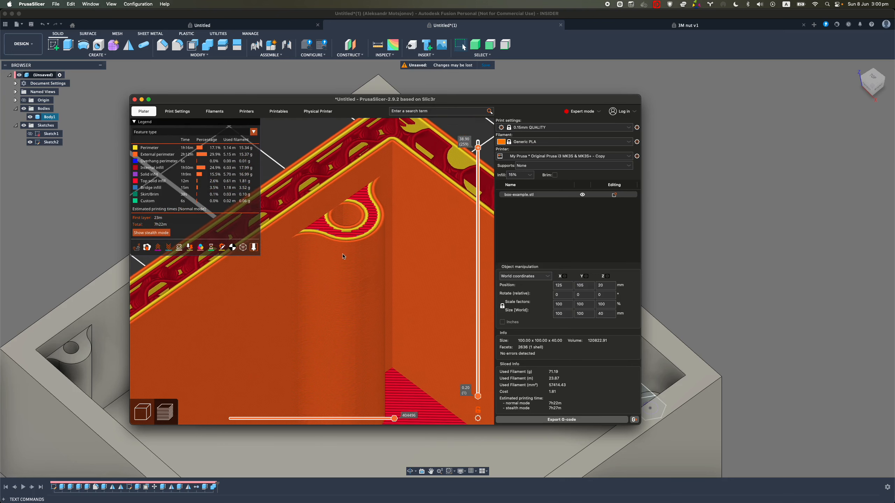
mouse_move(300, 144)
left_mouse_down()
mouse_move(302, 155)
mouse_move(297, 141)
left_mouse_up()
Step: Return the layer preview to 29.00 mm (layer 193) and add a colour change there, while the nut pocket is still open
left_click_drag(480, 151, 479, 211)
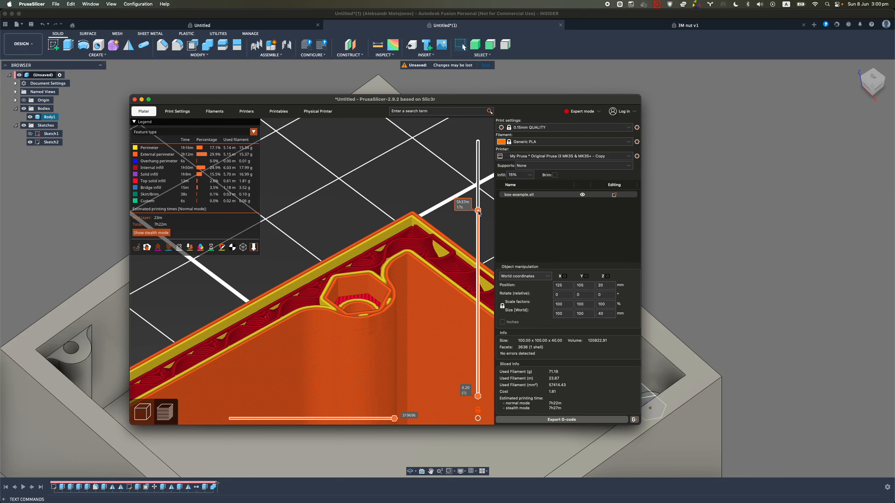
left_click(479, 210)
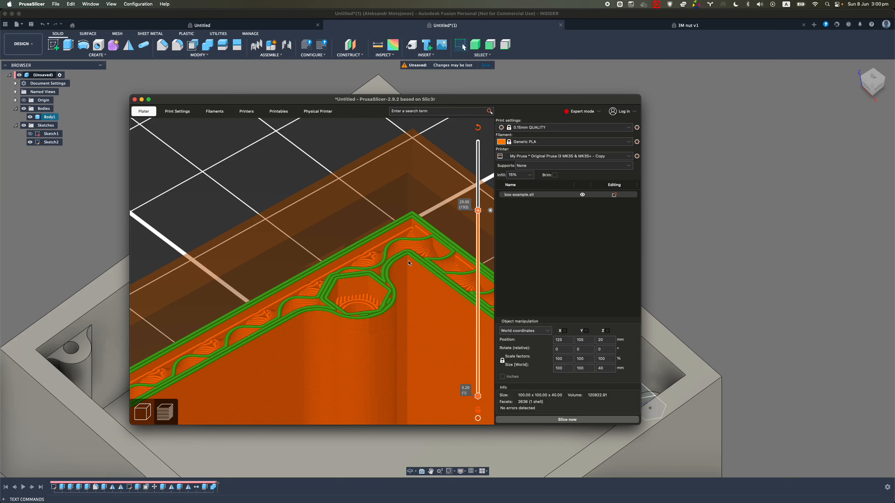
scroll(410, 266, "down", 5)
middle_click_drag(392, 295, 406, 277)
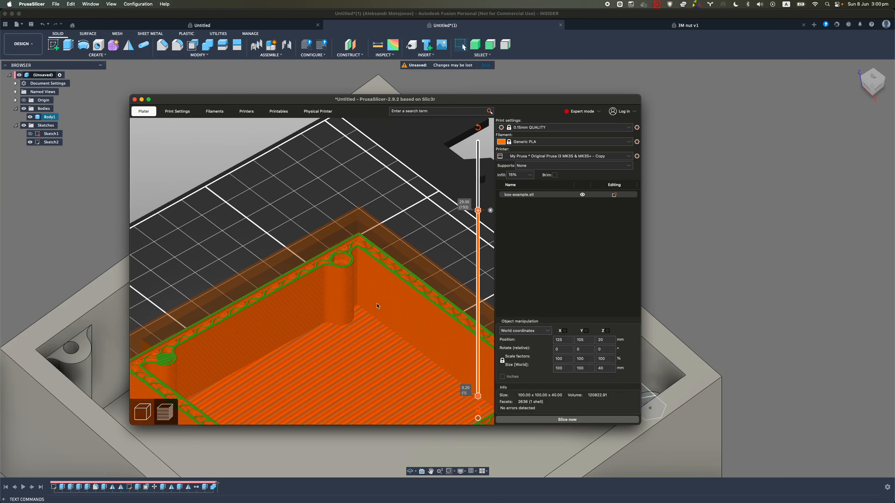
scroll(381, 305, "down", 3)
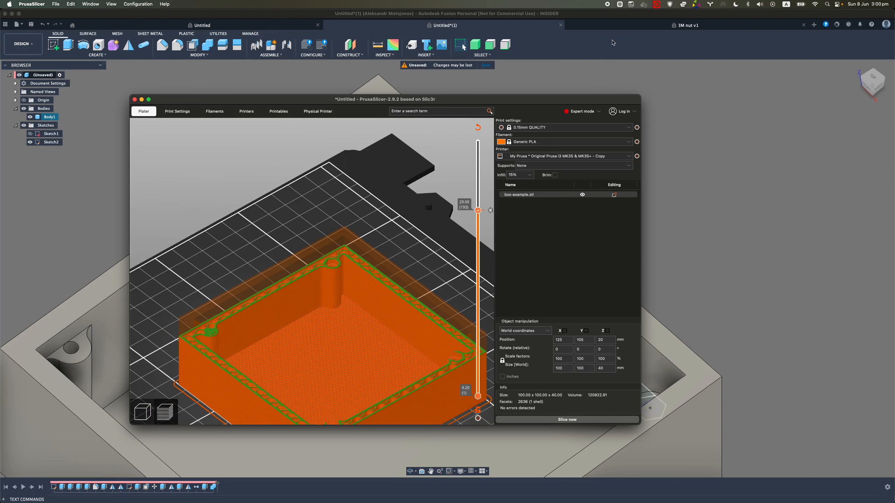
Step: Switch back to Fusion and examine the side-insertion nut slot in the first corner post
key("super+Tab")
middle_click_drag(519, 280, 473, 285, "shift")
scroll(525, 218, "up", 3)
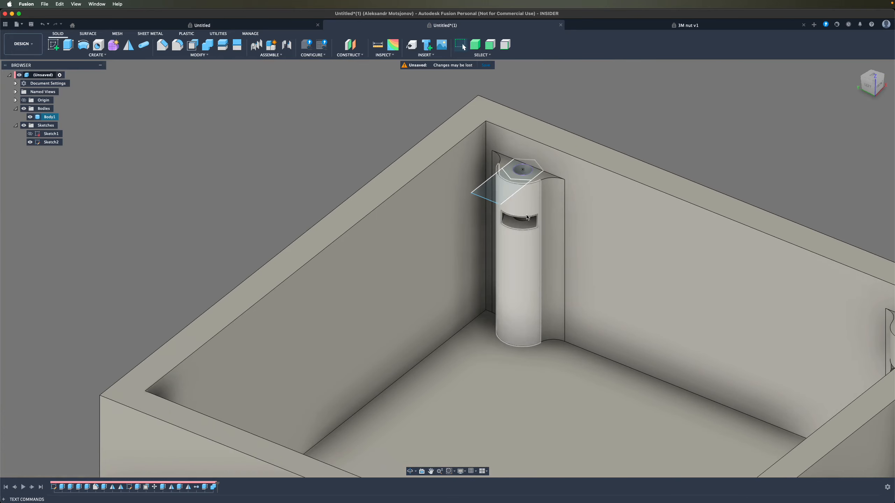
middle_click_drag(534, 192, 600, 93, "shift")
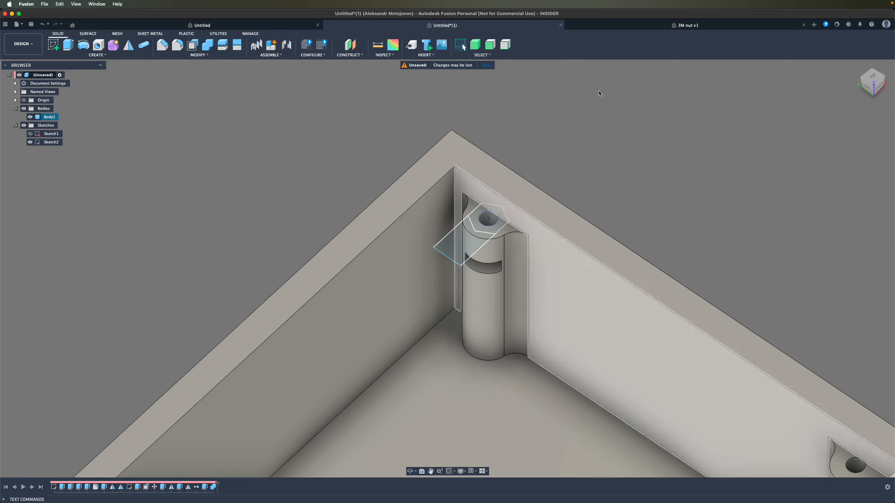